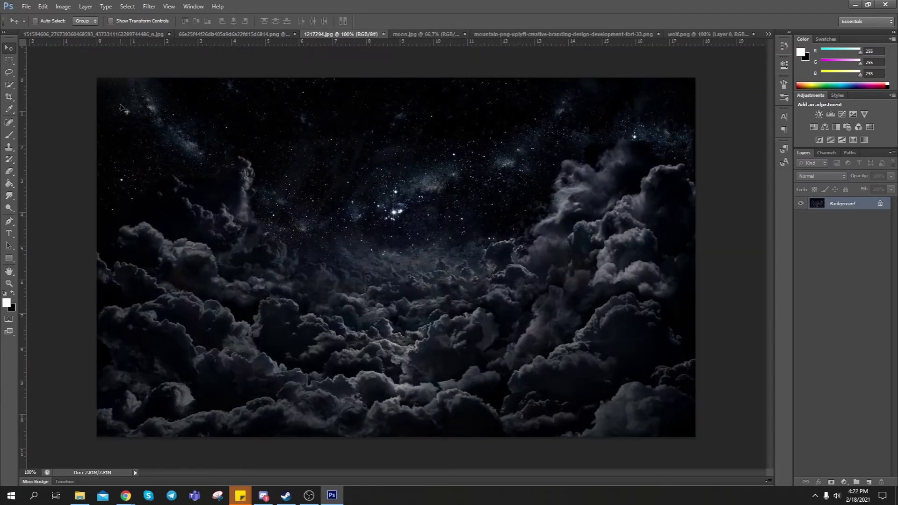
Step: Add the distorted starry cloud sky to the field and duplicate the mountain silhouette layer
left_click_drag(381, 36, 613, 34)
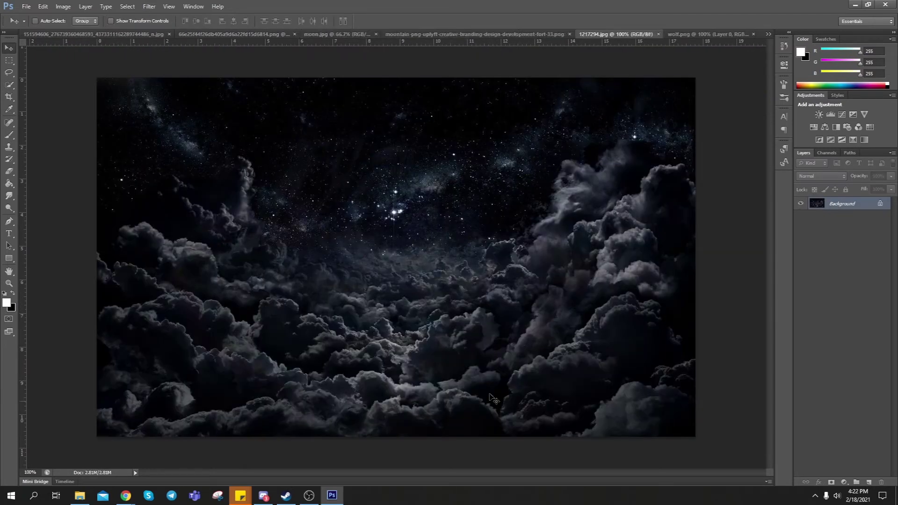
left_click(149, 6)
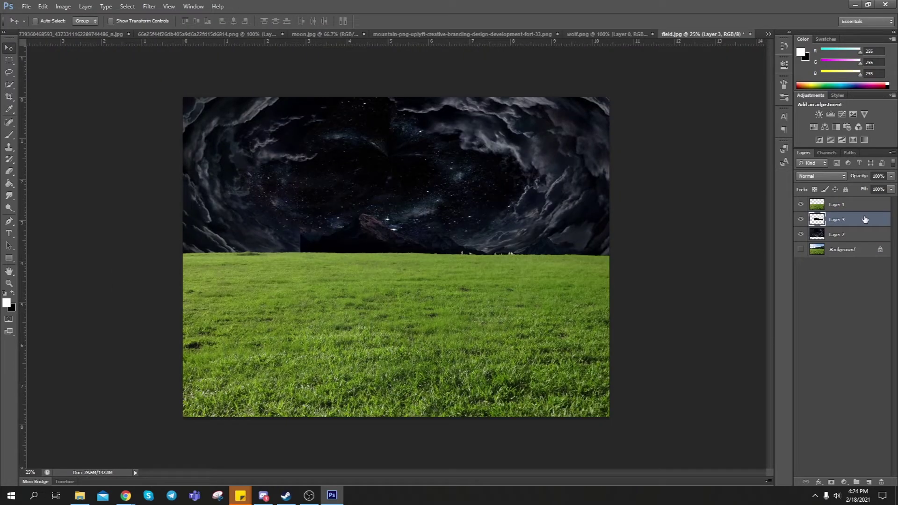
key("ctrl+j")
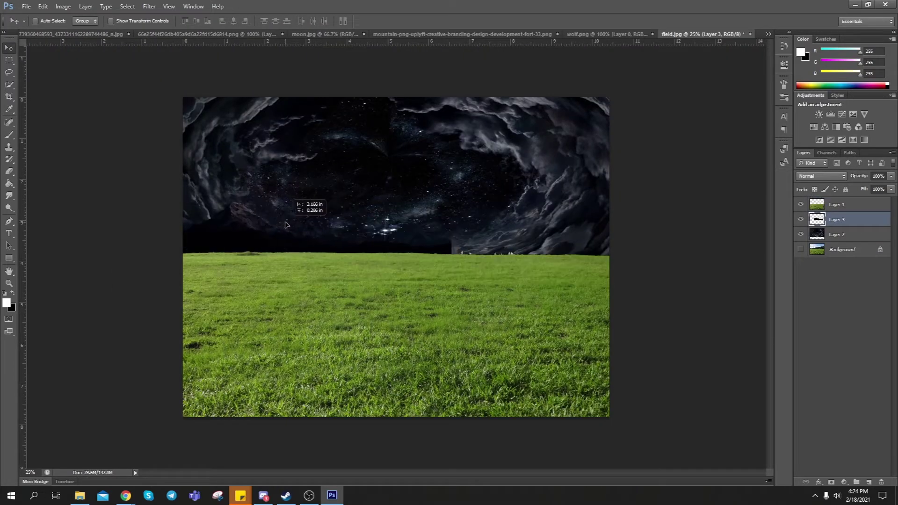
Step: Flip the mountain copy with Free Transform and shift it right along the horizon
key("ctrl+t")
left_click_drag(391, 238, 488, 238)
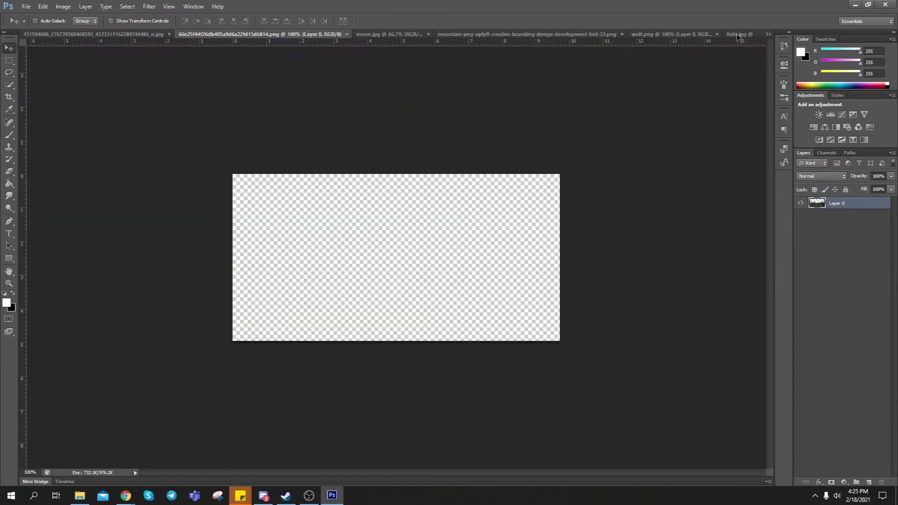
left_click(738, 34)
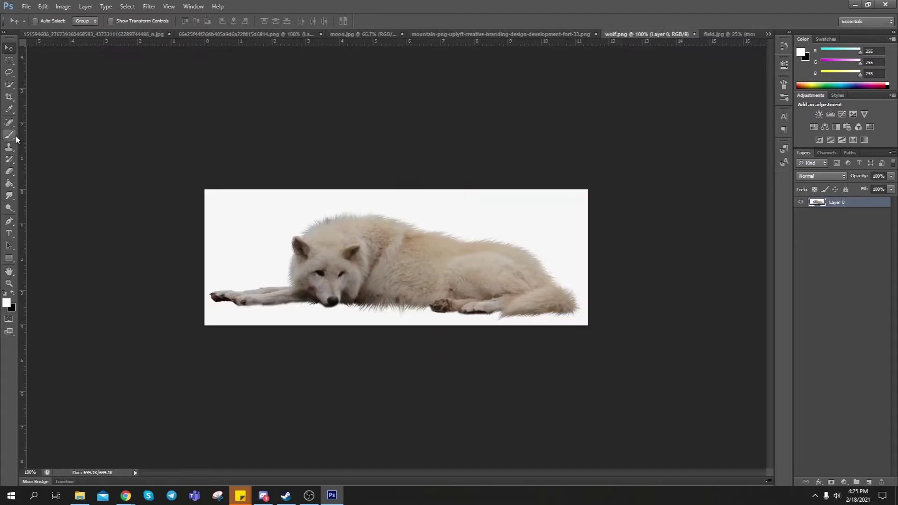
left_click(91, 36)
Step: Quick-select the whole baby, including dress and shoes, and move her onto the field composite
left_click_drag(404, 192, 404, 361)
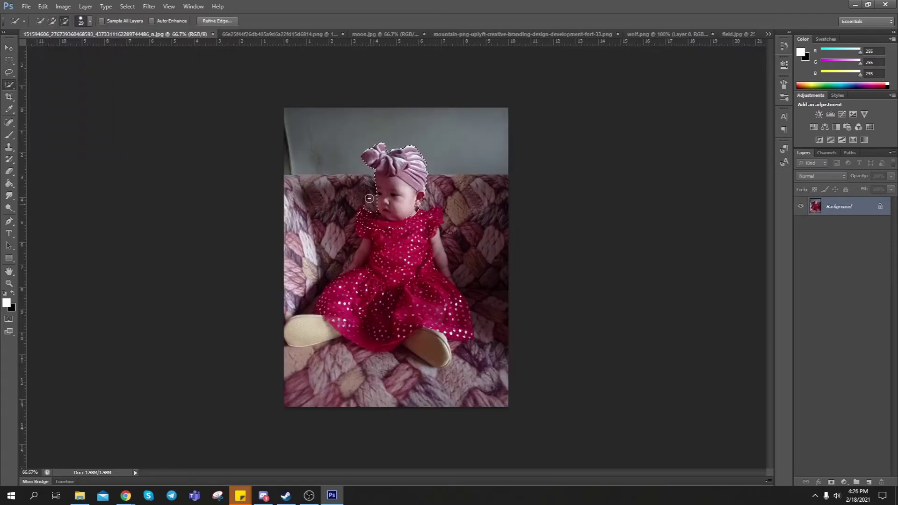
left_click(90, 21)
left_click_drag(47, 45, 40, 45)
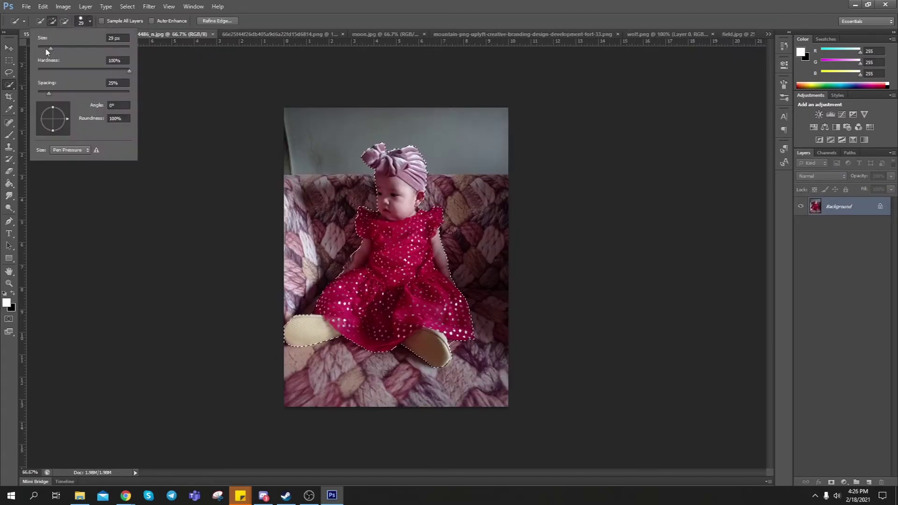
key("v")
mouse_move(297, 125)
left_mouse_down()
mouse_move(513, 314)
mouse_move(501, 313)
left_mouse_up()
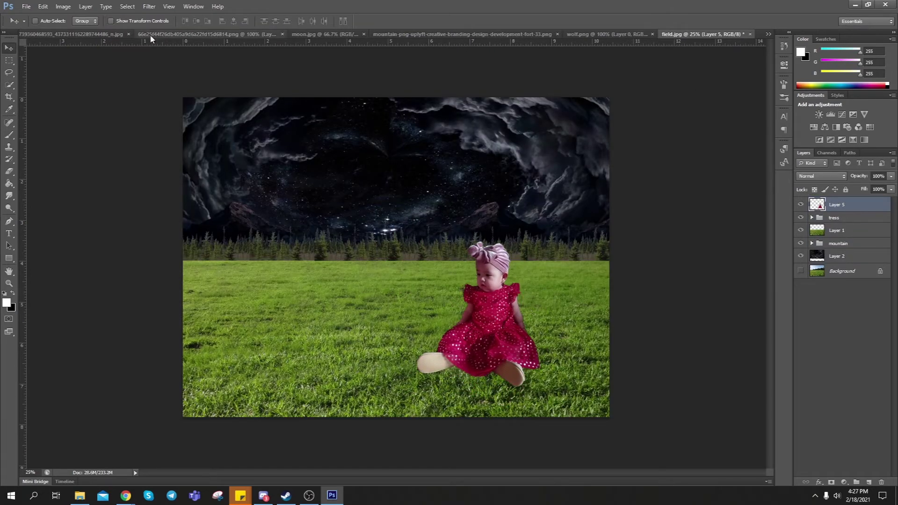
Step: Bring in the white wolf and enlarge it behind the baby
left_click(607, 34)
left_click_drag(245, 224, 401, 254)
key("ctrl+t")
left_click_drag(542, 299, 547, 305)
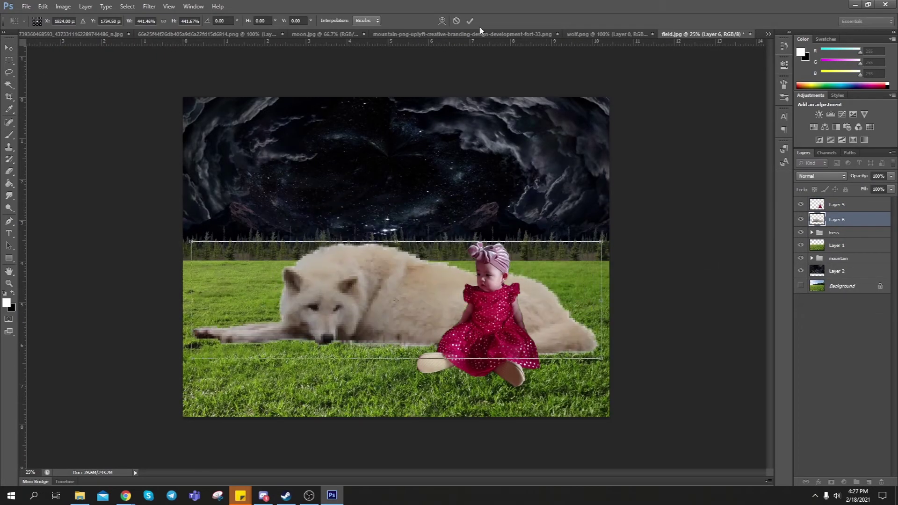
key("Return")
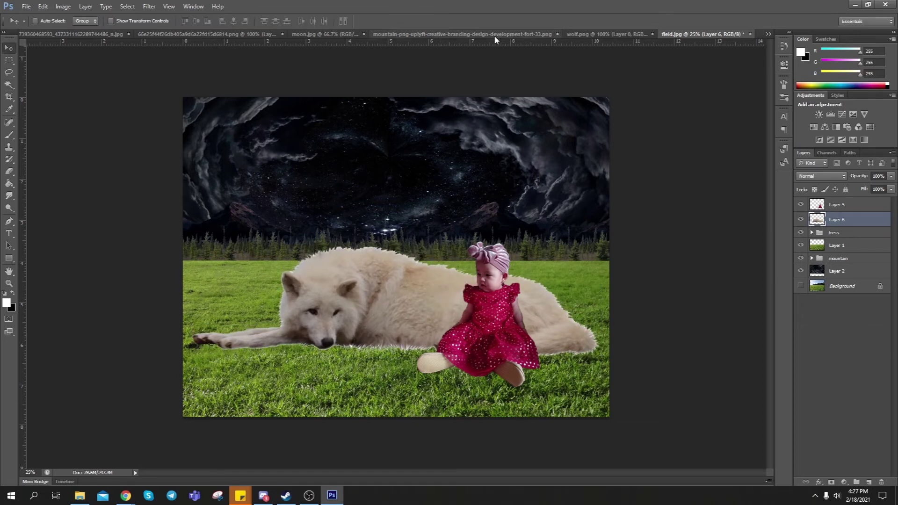
Step: Place and scale the moon, and darken the grass with Levels output white lowered
left_click(355, 34)
mouse_move(266, 161)
left_mouse_down()
mouse_move(407, 292)
mouse_move(412, 341)
left_mouse_up()
key("ctrl+t")
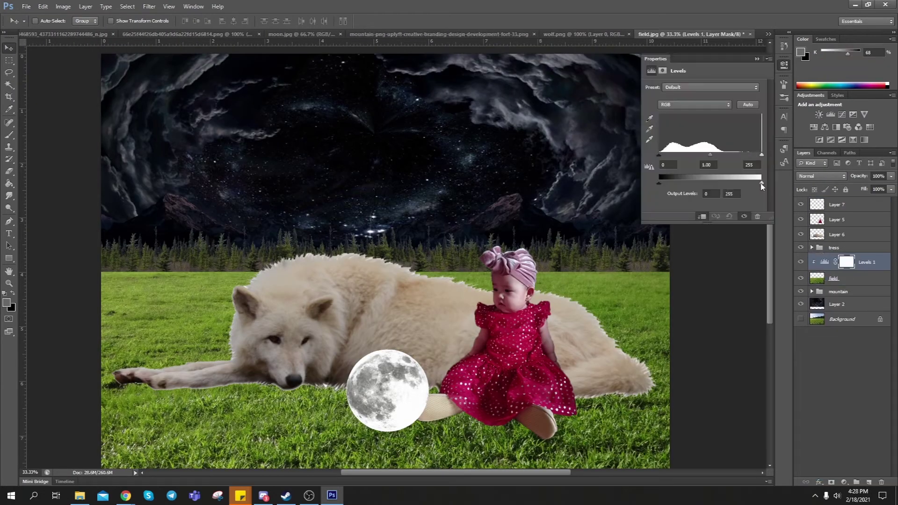
left_click_drag(761, 186, 682, 185)
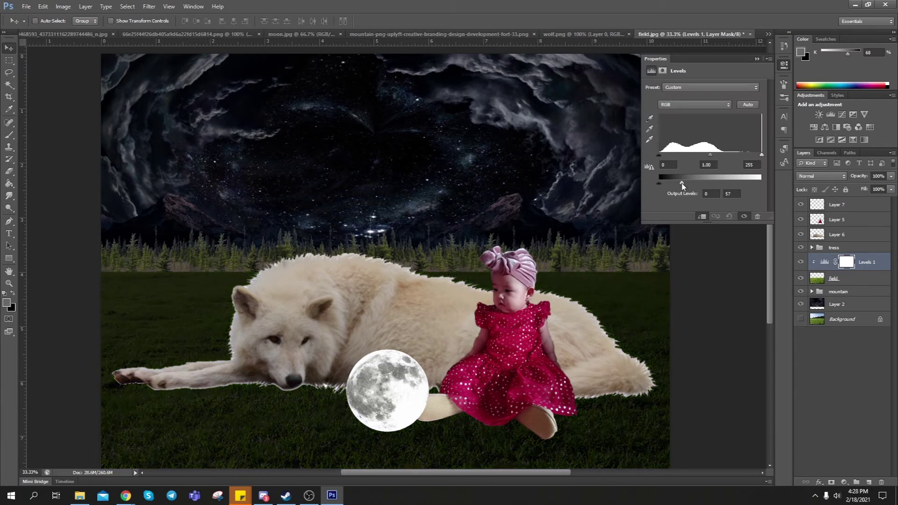
Step: Close the Levels settings and merge the trees group into a single layer
left_click(747, 333)
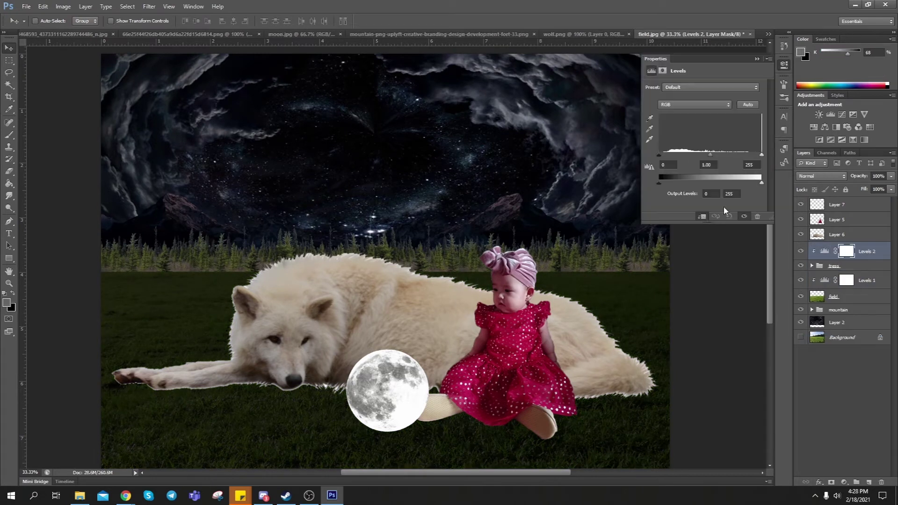
left_click(13, 293)
key("b")
right_click(426, 172)
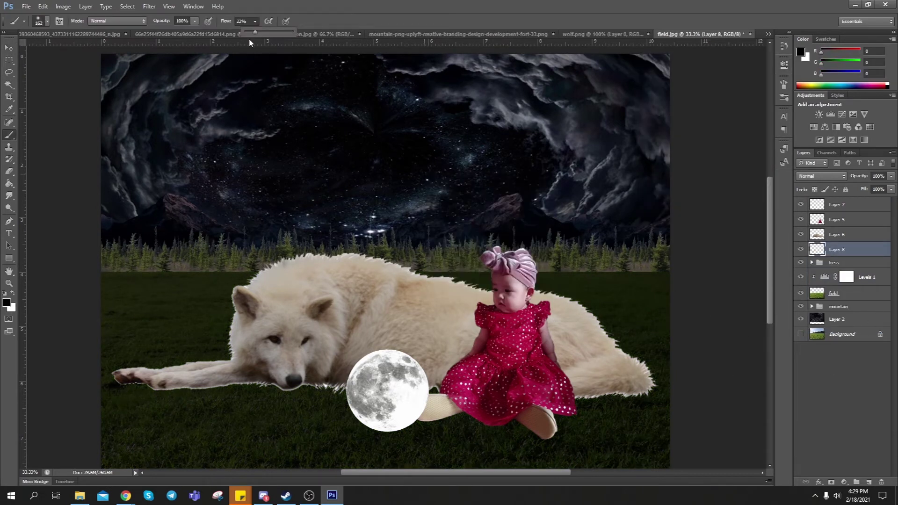
key("Escape")
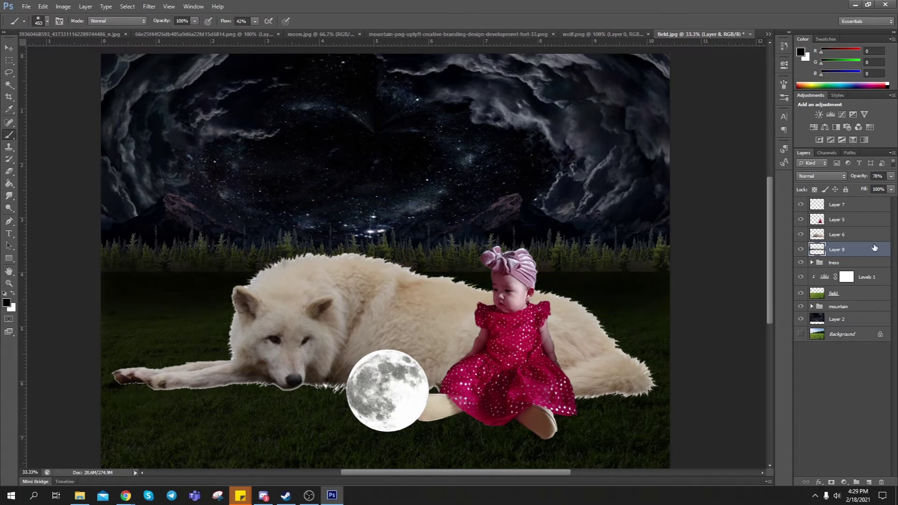
left_click(834, 263)
key("ctrl+e")
Step: Darken the trees with Brightness/Contrast (-82) and Levels layers clipped to them
key("e")
right_click(258, 263)
key("Escape")
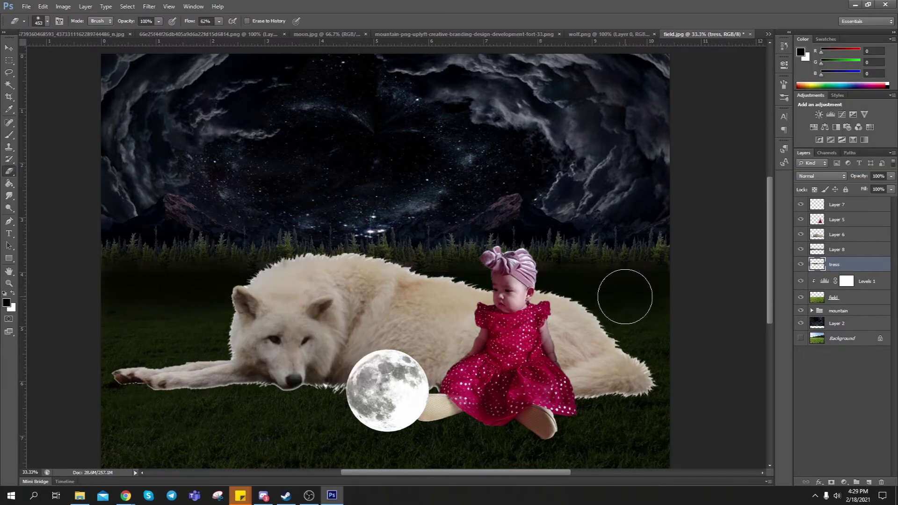
left_click(819, 114)
left_click(702, 217)
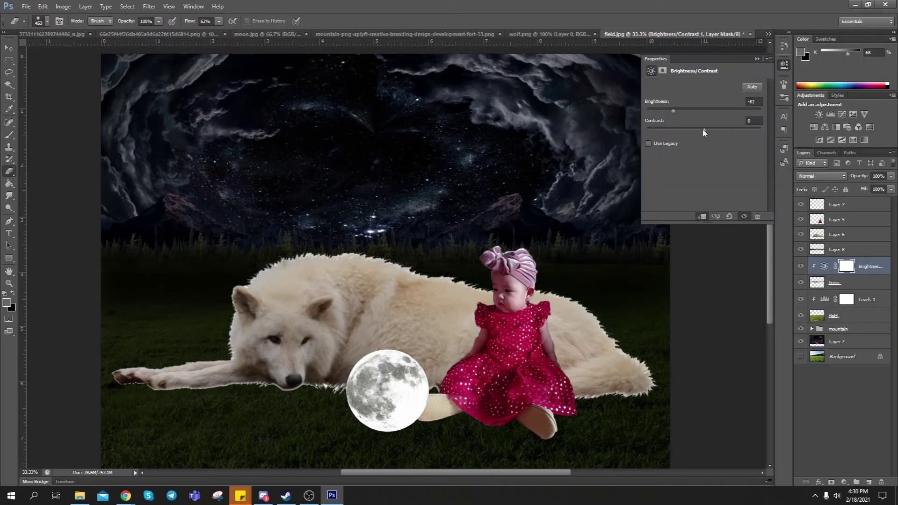
left_click(831, 114)
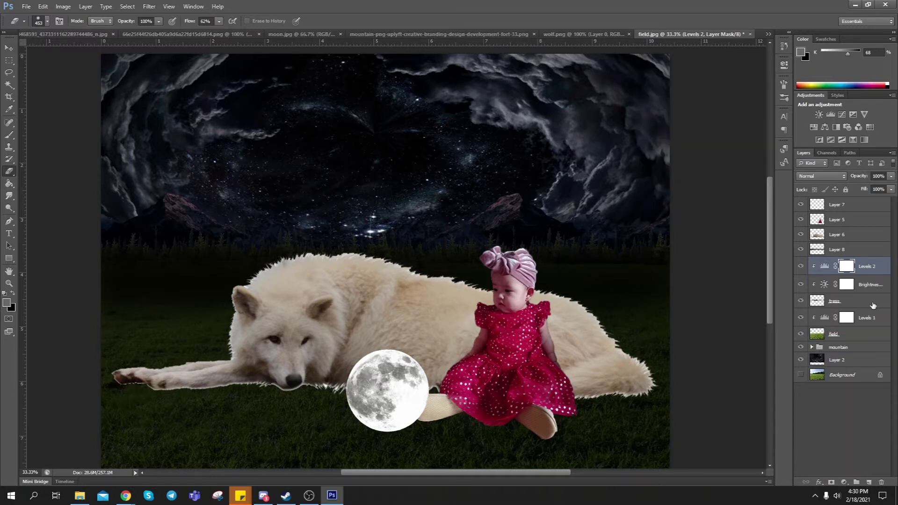
Step: Paint a white fog band across the horizon behind the wolf, redoing the first attempt
key("b")
mouse_move(167, 272)
left_mouse_down()
mouse_move(280, 250)
mouse_move(114, 292)
left_mouse_up()
left_click_drag(858, 176, 850, 181)
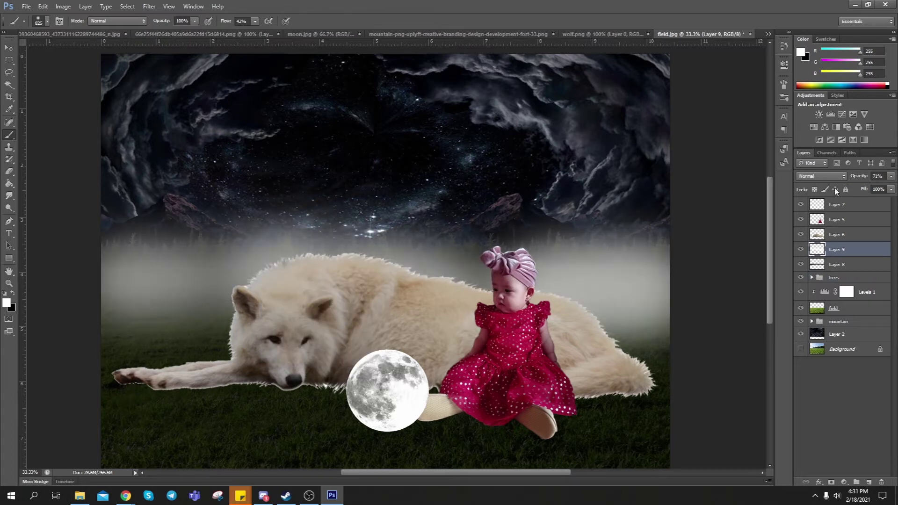
key("Delete")
right_click(643, 274)
left_click_drag(163, 280, 637, 310)
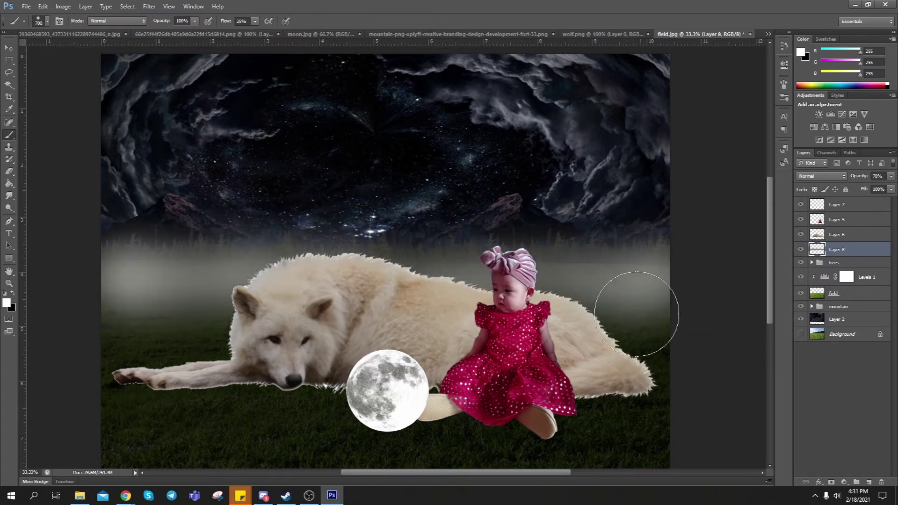
Step: Ungroup the trees, add a new empty layer above them, and resize the brush
key("ctrl+shift+g")
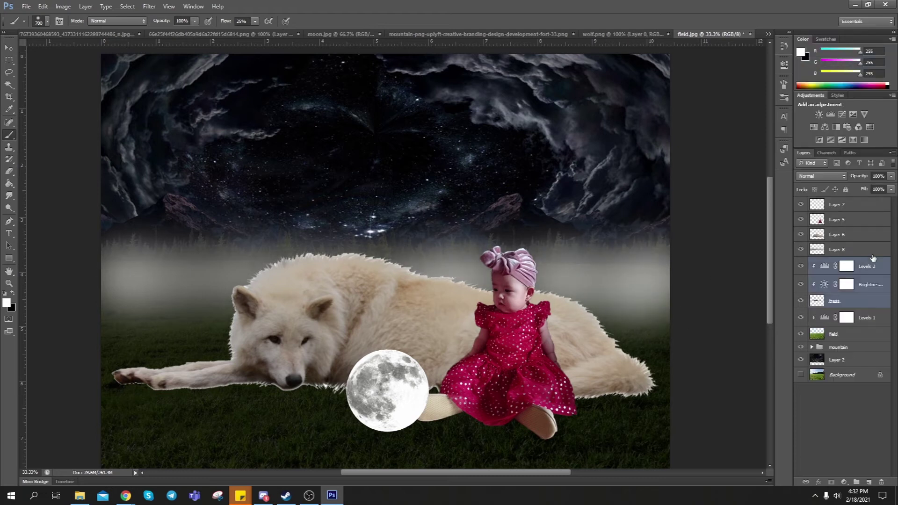
left_click(852, 251)
left_click(868, 481, "ctrl")
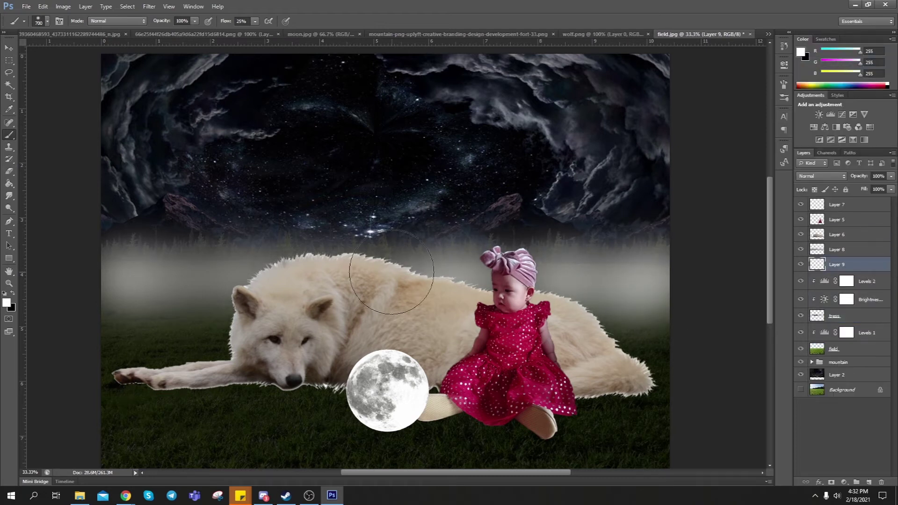
key("x")
right_click(140, 271)
key("Return")
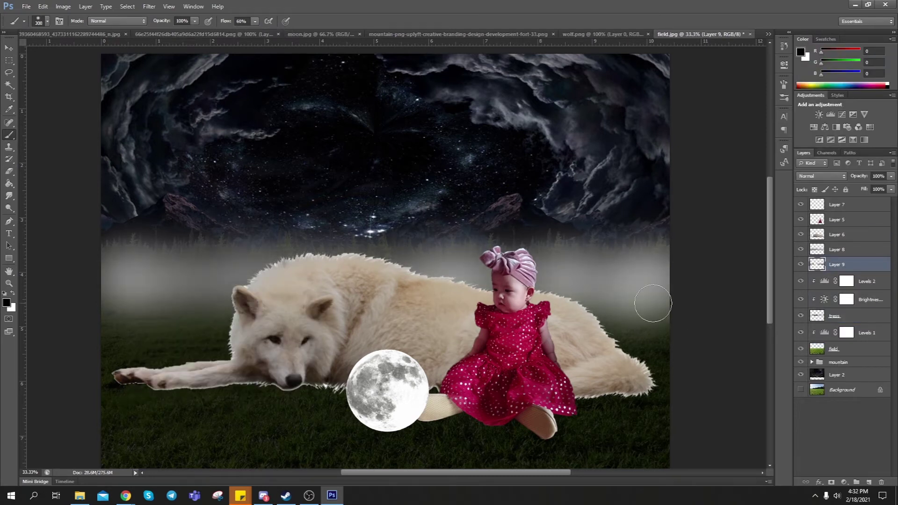
key("bracketright")
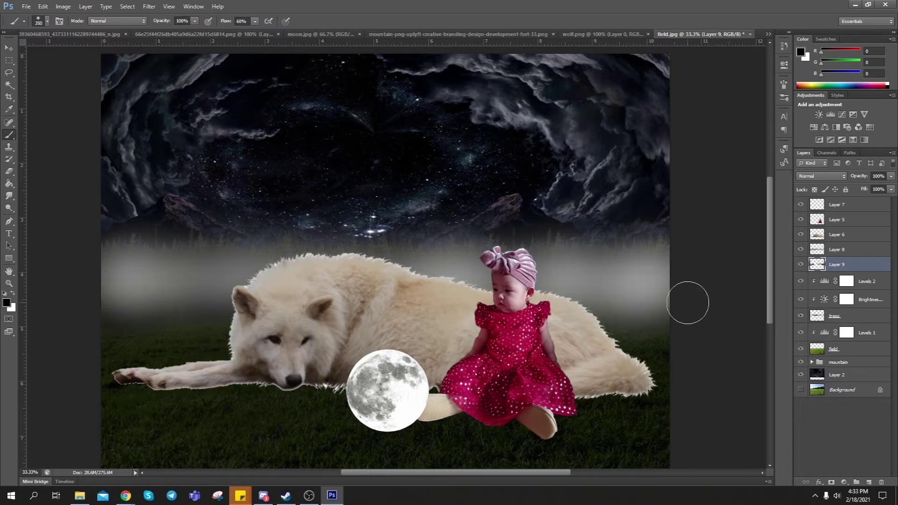
Step: Set up a soft, low-flow eraser on the fog layer
left_click(837, 249)
right_click(592, 310)
key("e")
right_click(366, 274)
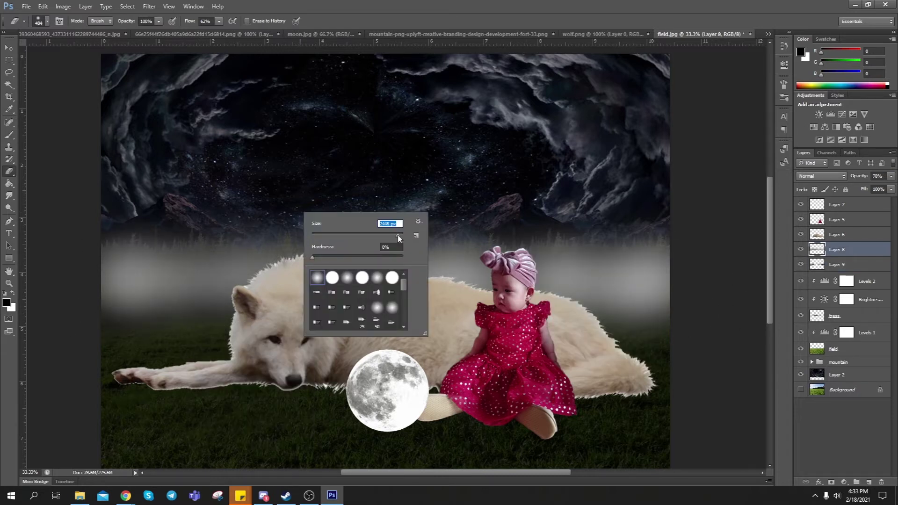
key("Return")
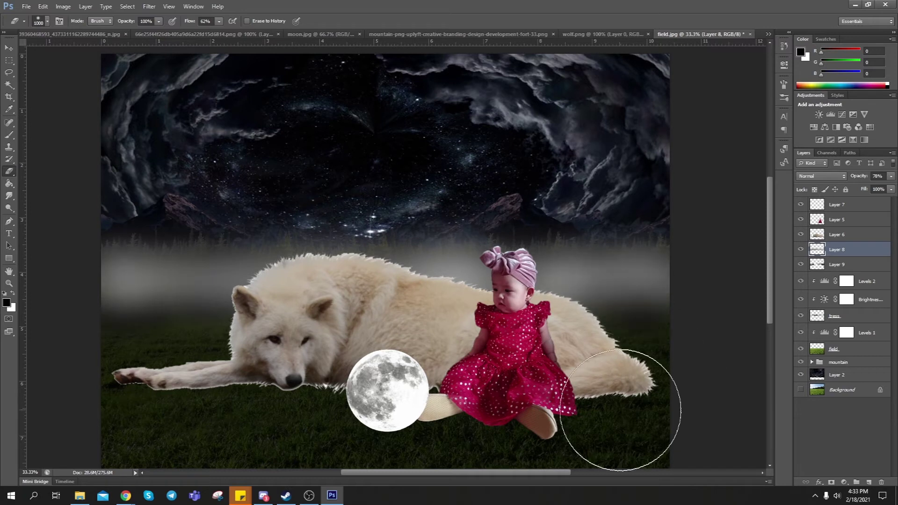
key("shift+3")
key("shift+7")
Step: Add another empty layer for fog and prepare the brush
key("alt+bracketleft")
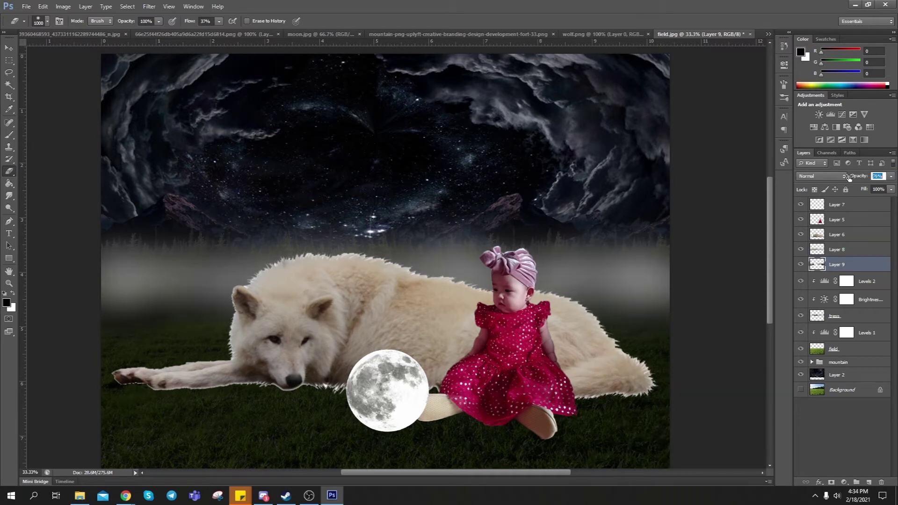
left_click(869, 483, "ctrl")
key("b")
right_click(327, 256)
key("Return")
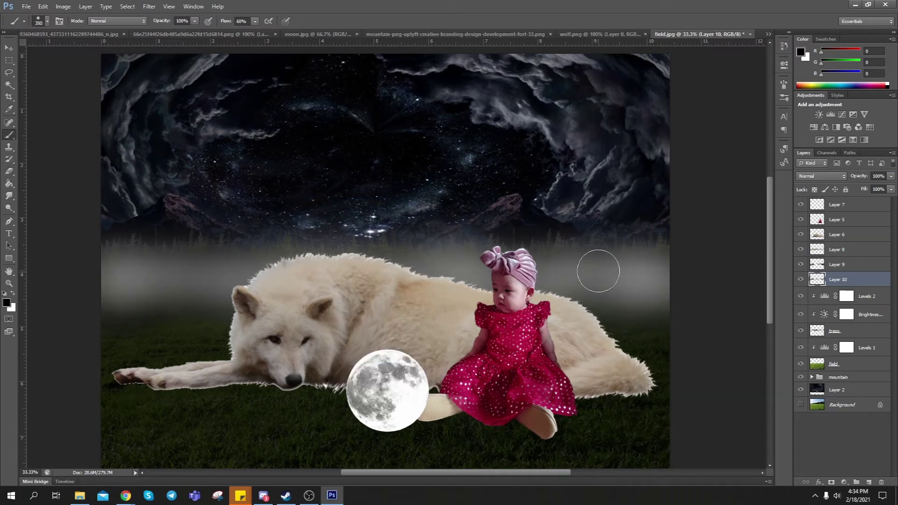
key("alt+bracketright")
key("alt+bracketright")
Step: Paint soft, low-flow white fog left of the wolf with a large brush
left_click_drag(248, 298, 307, 302)
key("x")
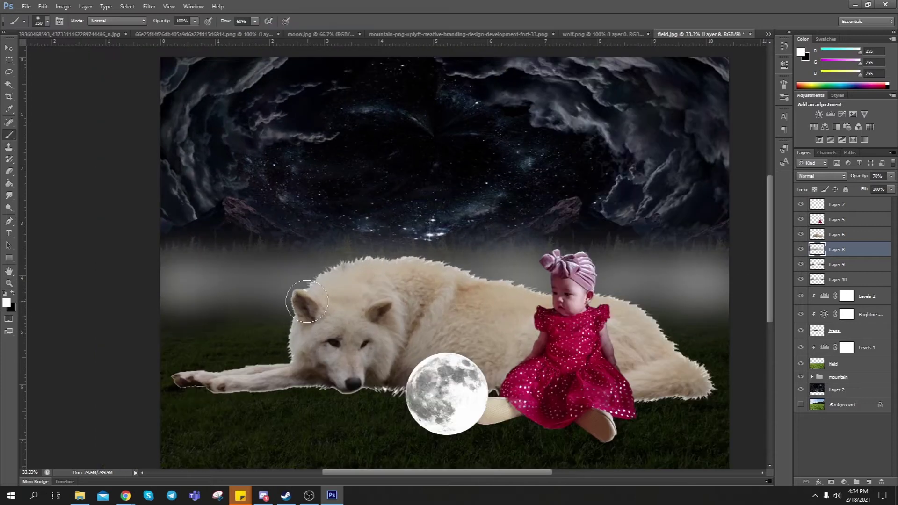
right_click(220, 311)
key("shift+2")
key("shift+3")
key("Return")
left_click_drag(243, 290, 177, 318)
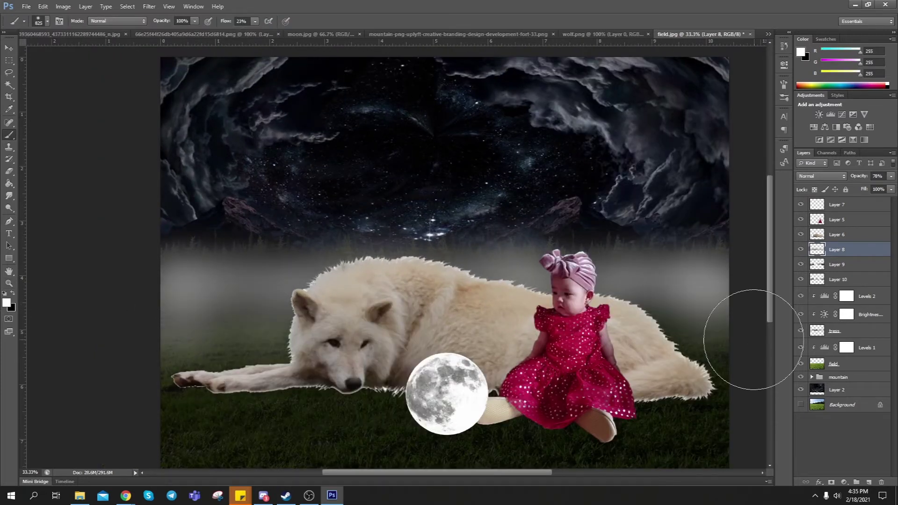
Step: Zoom out to 25% to view the whole composition
scroll(670, 273, "up", 2)
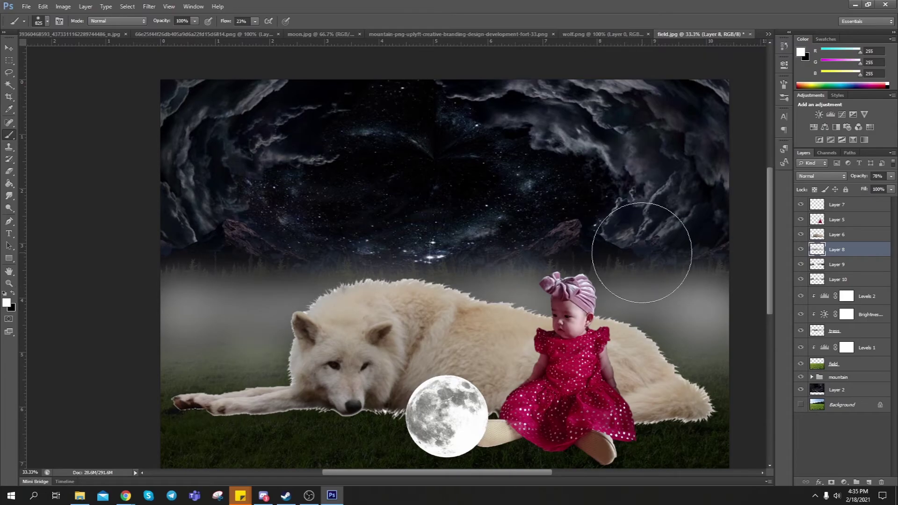
right_click(543, 290, "ctrl")
left_click(604, 293)
key("ctrl+t")
key("ctrl+minus")
key("Escape")
Step: Darken the wolf with a Levels adjustment clipped to its layer
key("z")
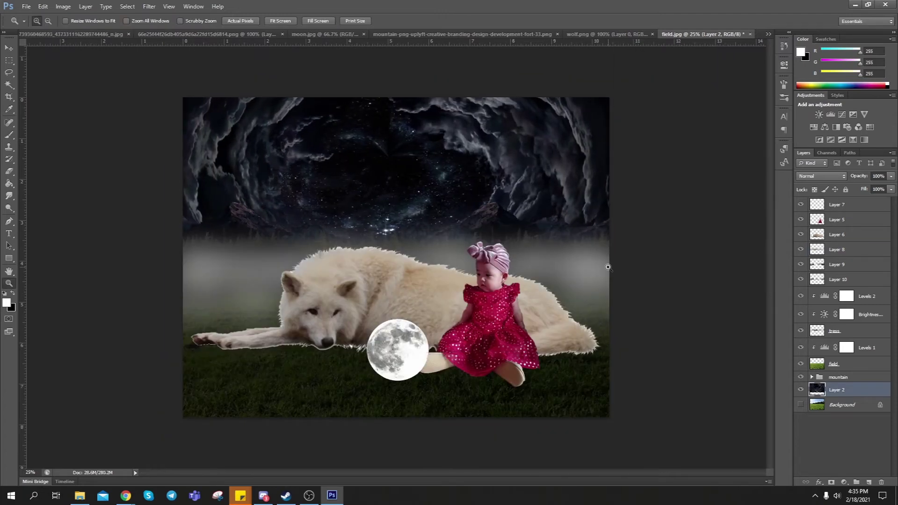
left_click(838, 234)
left_click(844, 482)
left_click(838, 313)
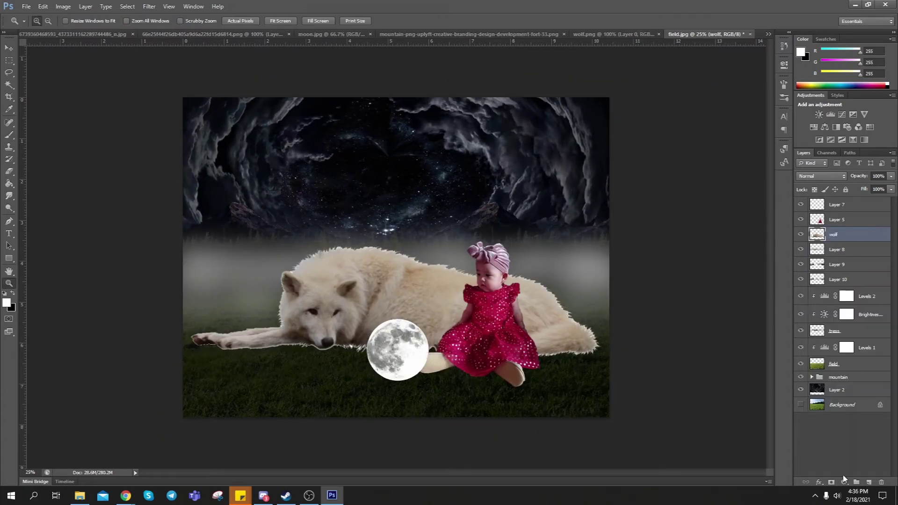
key("ctrl+z")
left_click(831, 114)
mouse_move(704, 174)
left_mouse_down()
mouse_move(729, 174)
mouse_move(717, 183)
left_mouse_up()
left_click(810, 244, "alt")
Step: Darken the baby with a Levels adjustment clipped to her layer
left_click(837, 220)
left_click(845, 482)
left_click(825, 332)
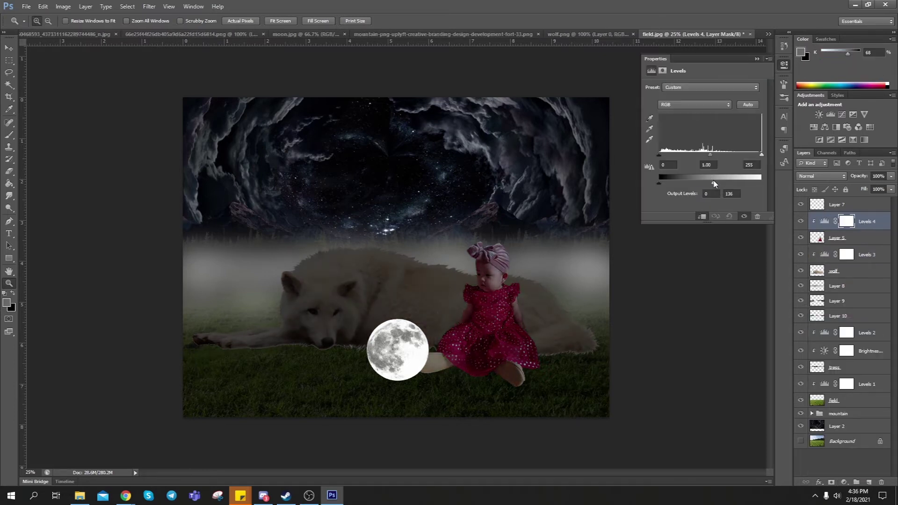
left_click(756, 58)
Step: Erase the wolf's edges with a 36 px eraser
left_click(835, 271)
key("e")
scroll(304, 330, "up", 2)
right_click(293, 363)
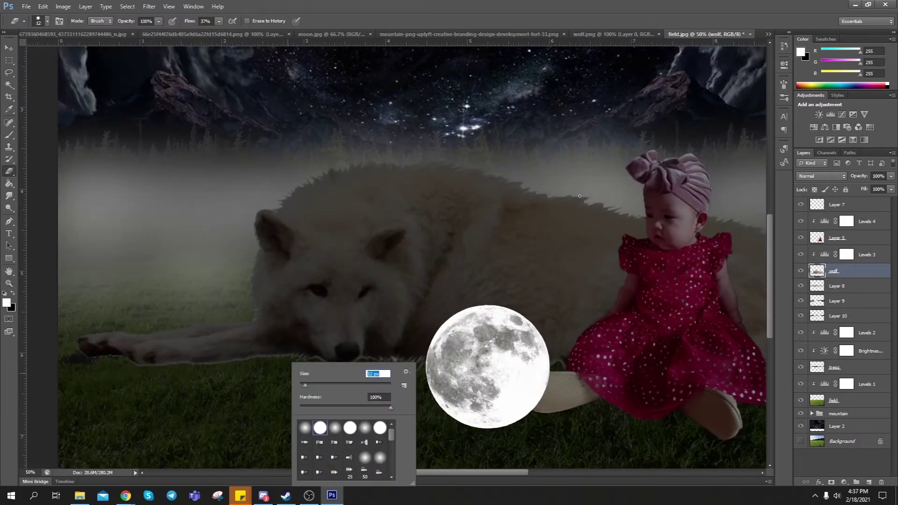
type("36")
key("Return")
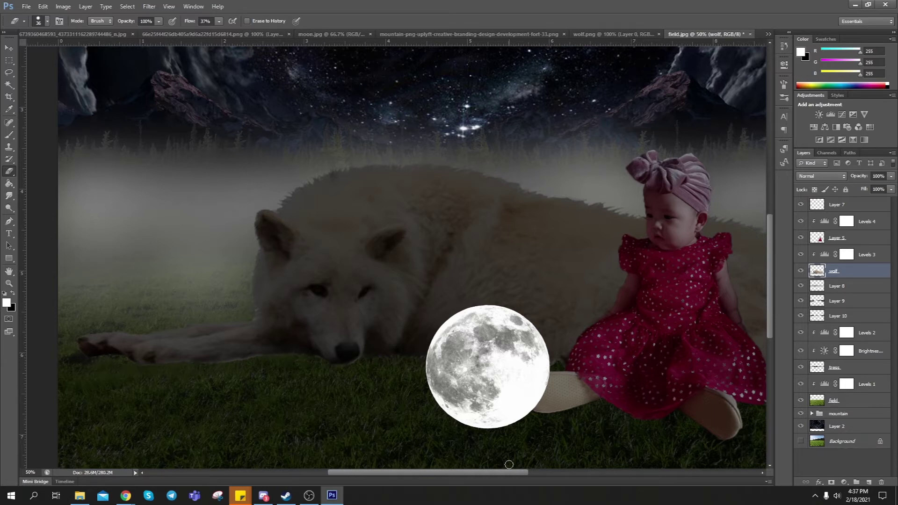
scroll(509, 464, "right", 5)
scroll(374, 281, "left", 4)
scroll(294, 346, "left", 2)
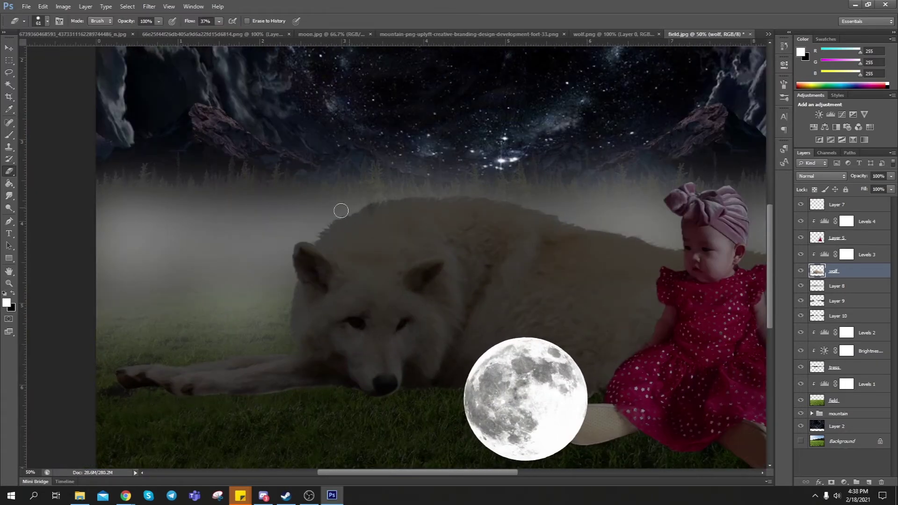
Step: Add a new empty layer for grass
left_click(868, 482)
right_click(823, 252)
key("Escape")
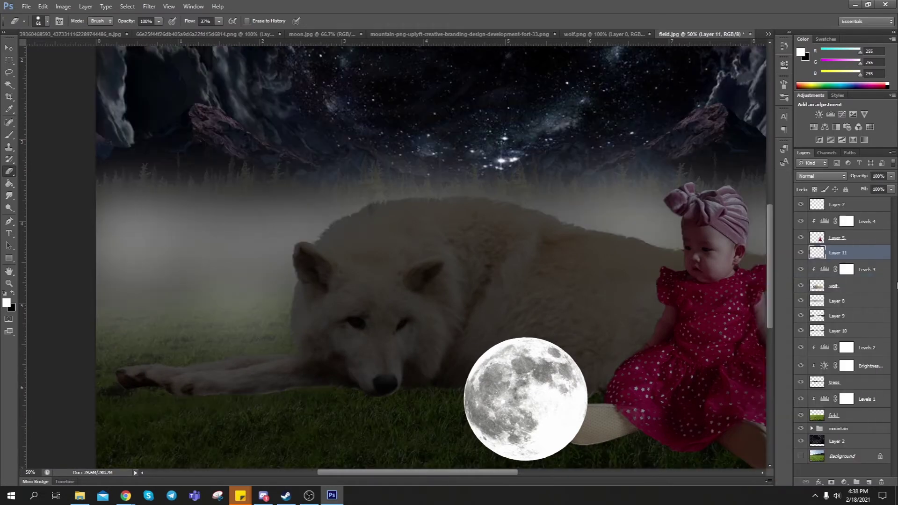
Step: Choose the 112 grass brush tip and open its detailed brush settings
key("b")
right_click(299, 309)
left_click(369, 390)
left_click(784, 86)
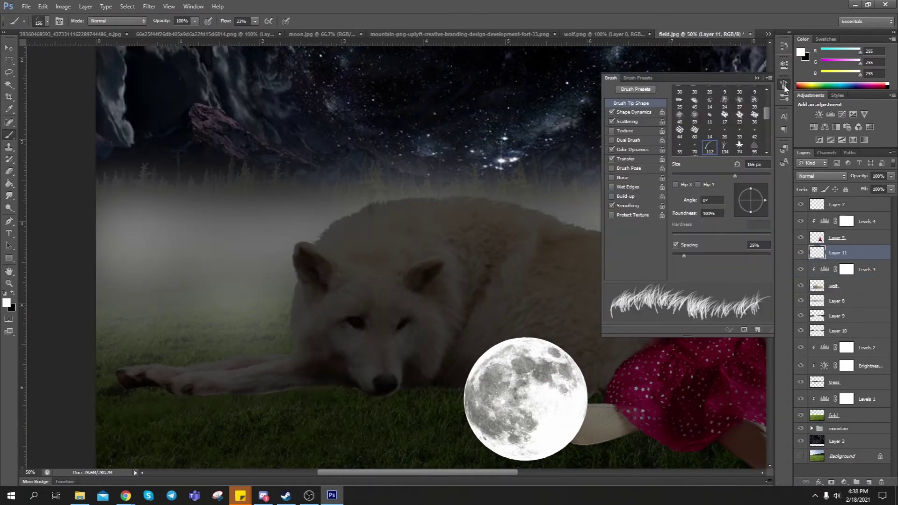
right_click(241, 271)
key("Escape")
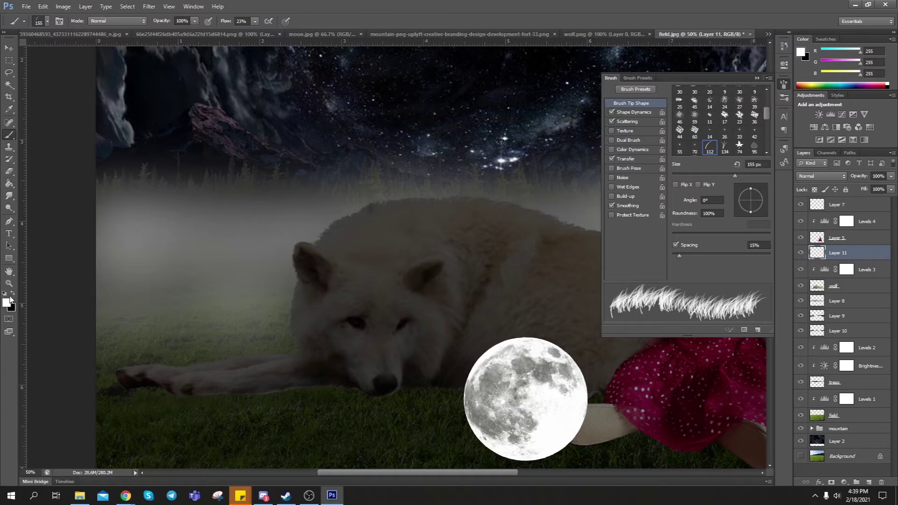
key("d")
Step: Sample dark green from the grass and size the grass brush to 44 then 50 px
left_click(6, 303)
left_click(305, 405)
key("Return")
key("Return")
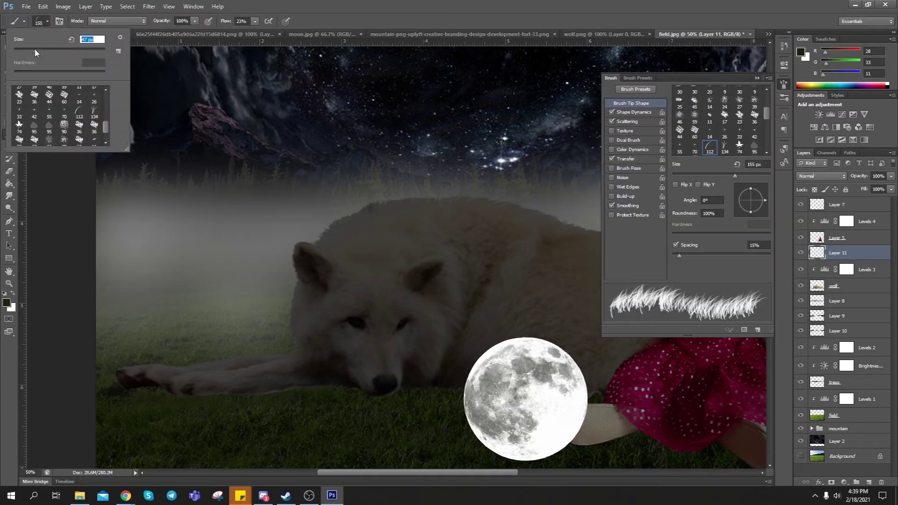
type("44")
key("Return")
right_click(276, 412)
type("50")
key("Return")
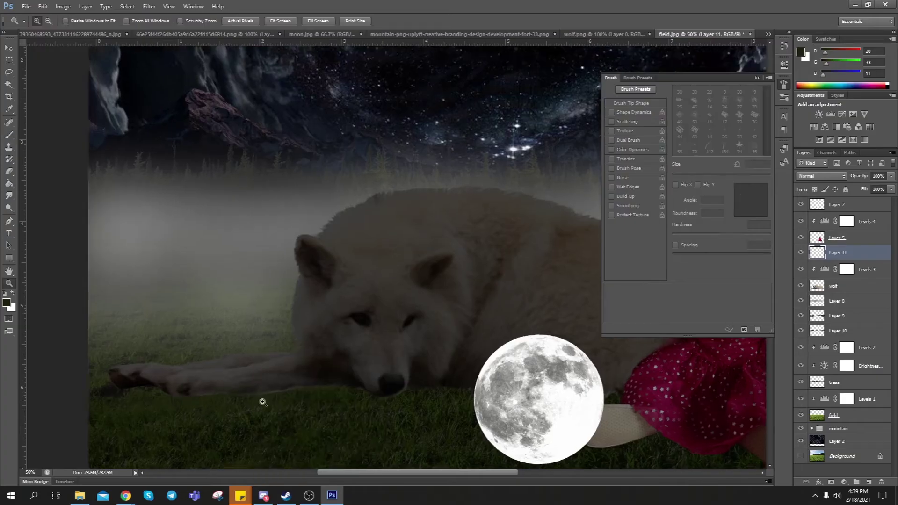
Step: Tighten the grass brush spacing and zoom out to the whole composition
scroll(260, 405, "up", 2)
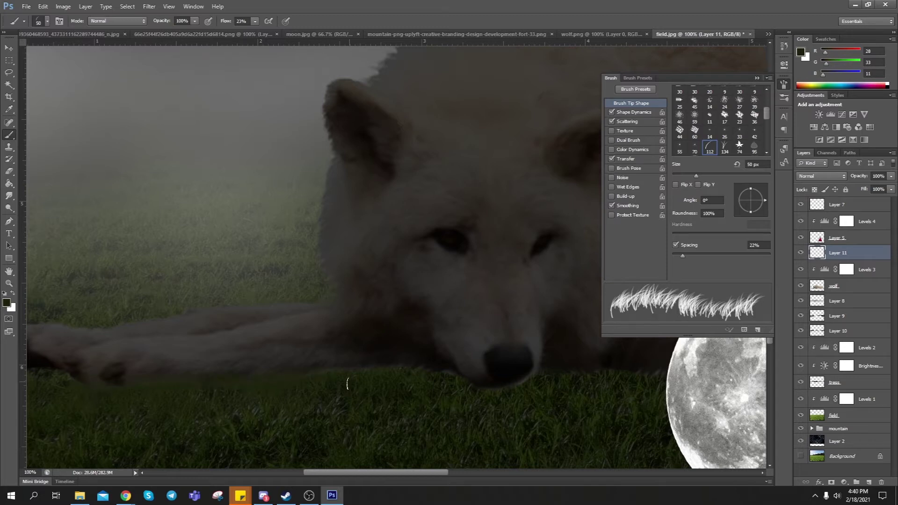
scroll(169, 372, "left", 3)
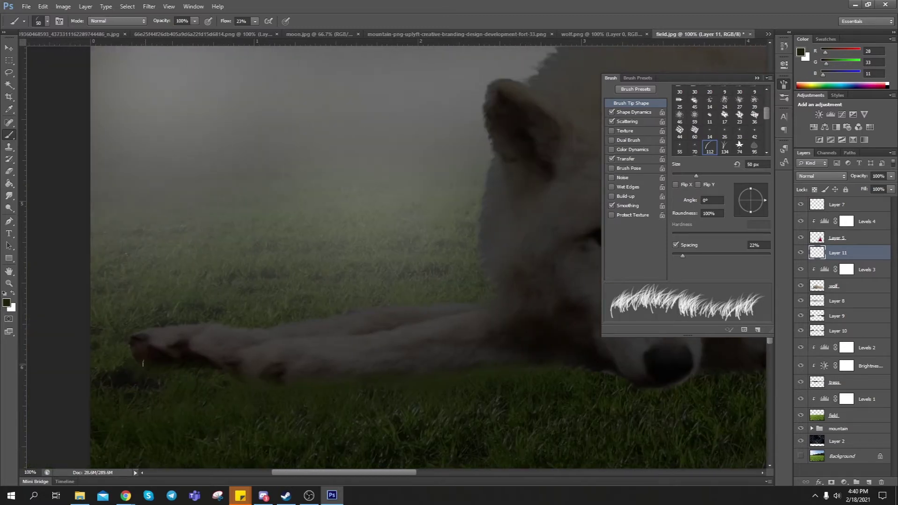
scroll(442, 381, "right", 3)
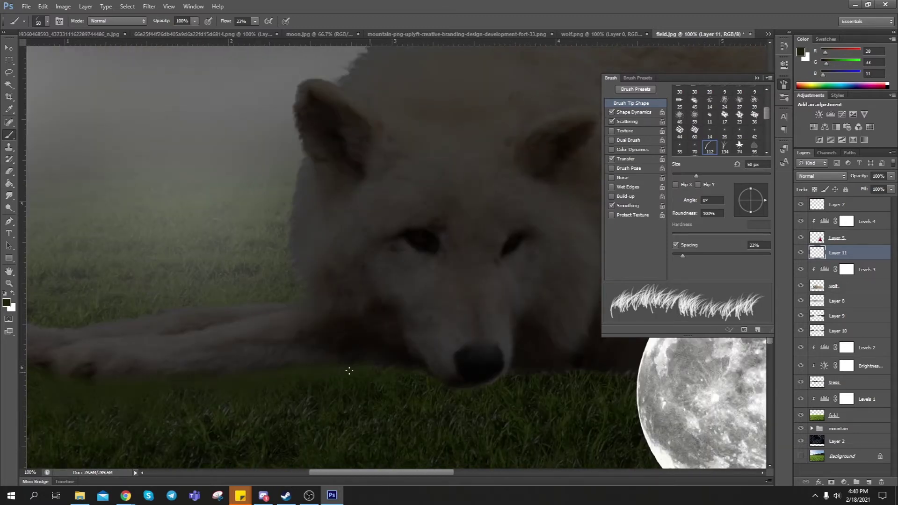
scroll(438, 473, "right", 2)
scroll(208, 371, "right", 6)
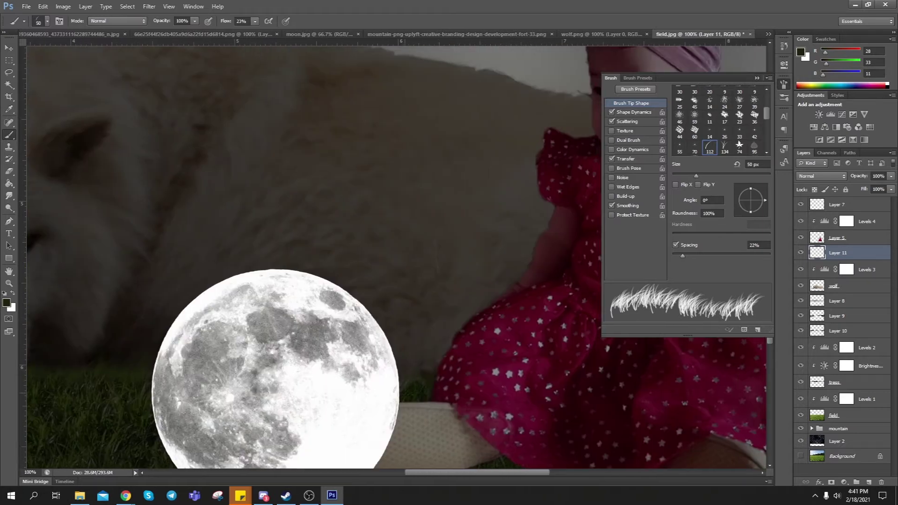
scroll(421, 374, "right", 8)
left_click_drag(683, 256, 680, 255)
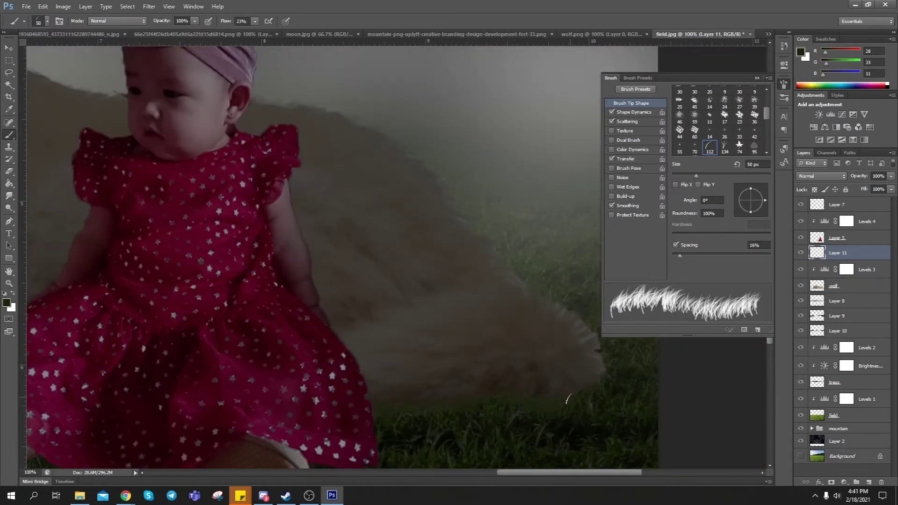
key("z")
key("ctrl+minus")
key("ctrl+minus")
key("ctrl+minus")
key("b")
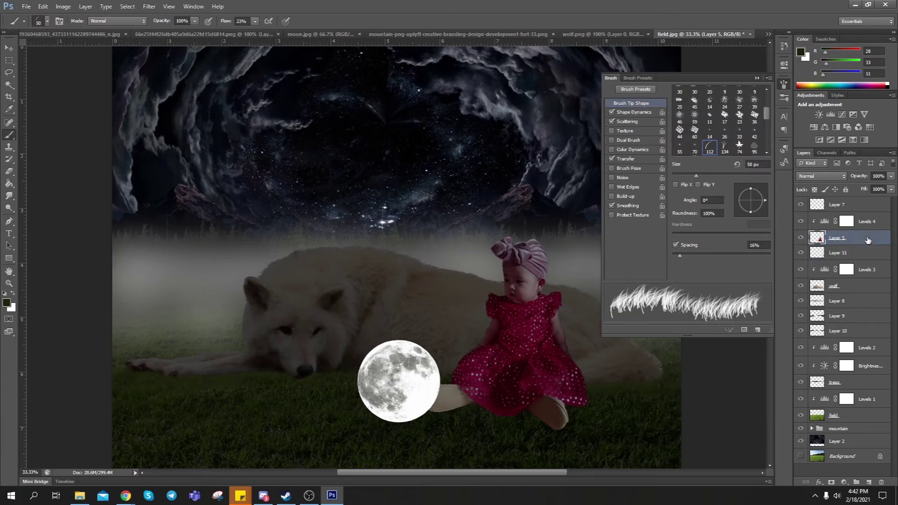
Step: Add another grass layer, zoom in on the baby, and enlarge the grass brush to 111 px
key("ctrl+shift+alt+n")
right_click(864, 220)
key("Escape")
key("ctrl+plus")
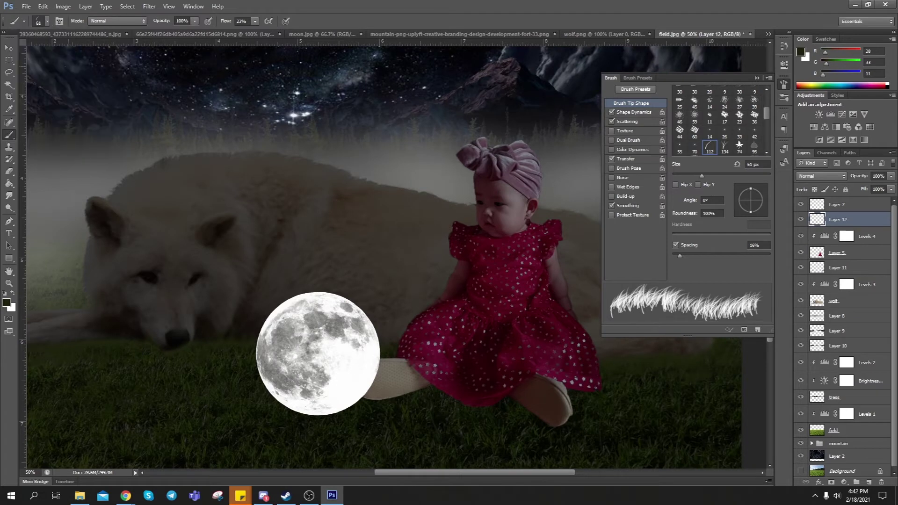
right_click(398, 364)
left_click_drag(455, 375, 464, 374)
key("Return")
Step: Try mirroring the grass brush horizontally, revert it, and fit the composition on screen
key("period")
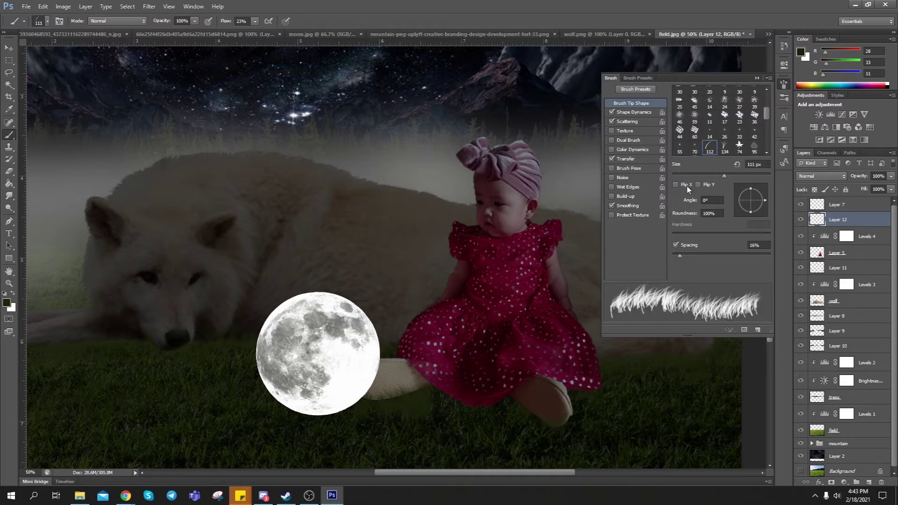
left_click(675, 185)
key("period")
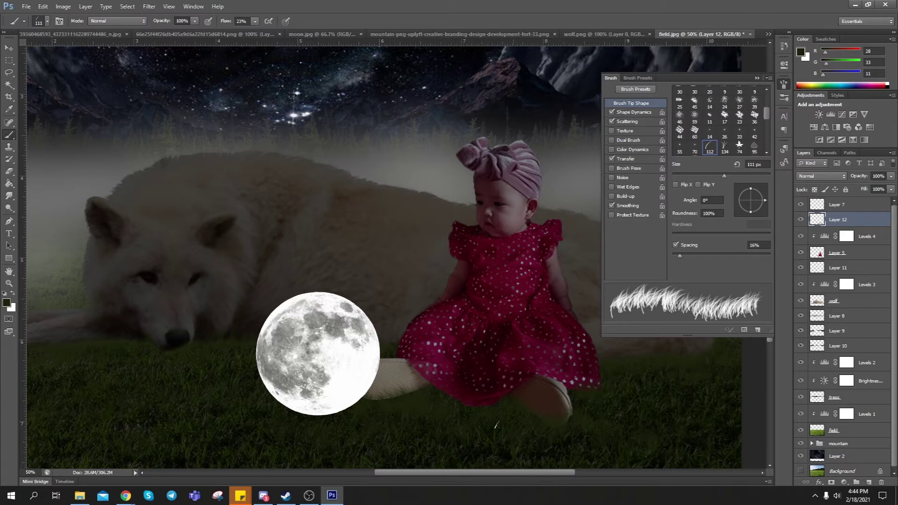
right_click(373, 207)
left_click(397, 211)
key("e")
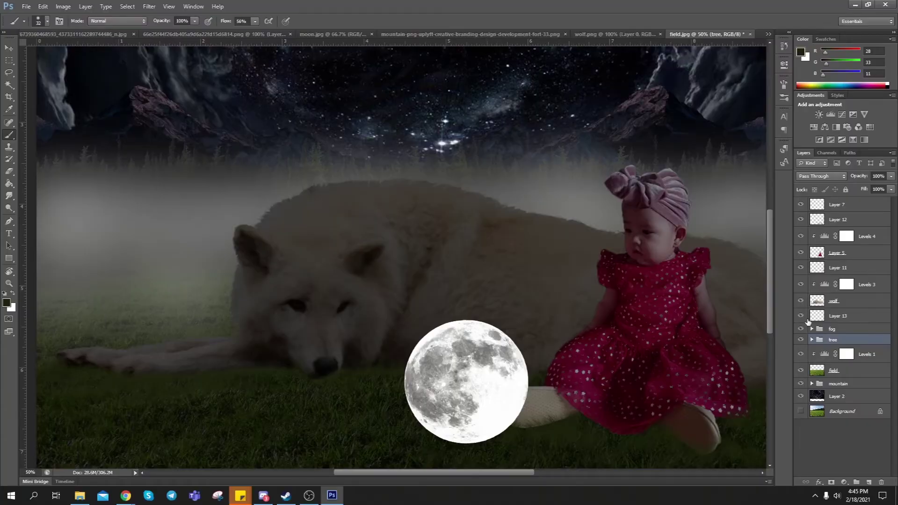
left_click(812, 318)
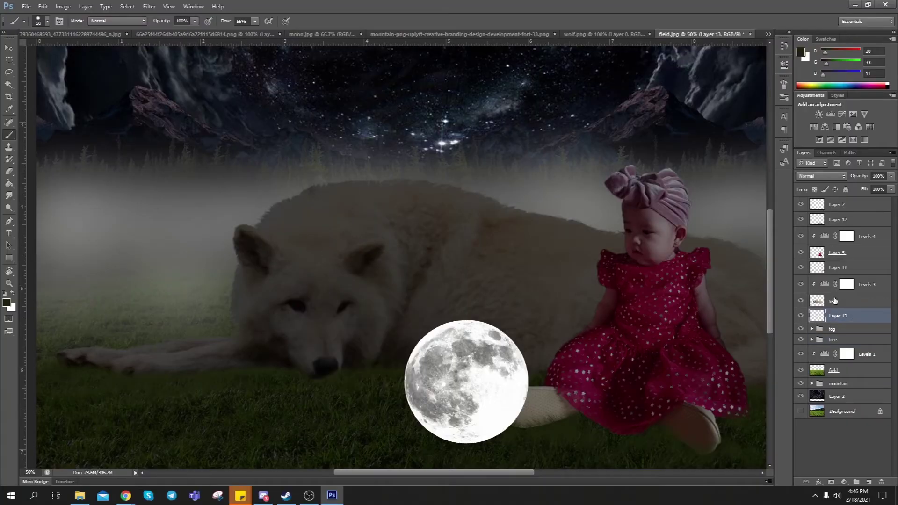
left_click_drag(871, 261, 871, 266)
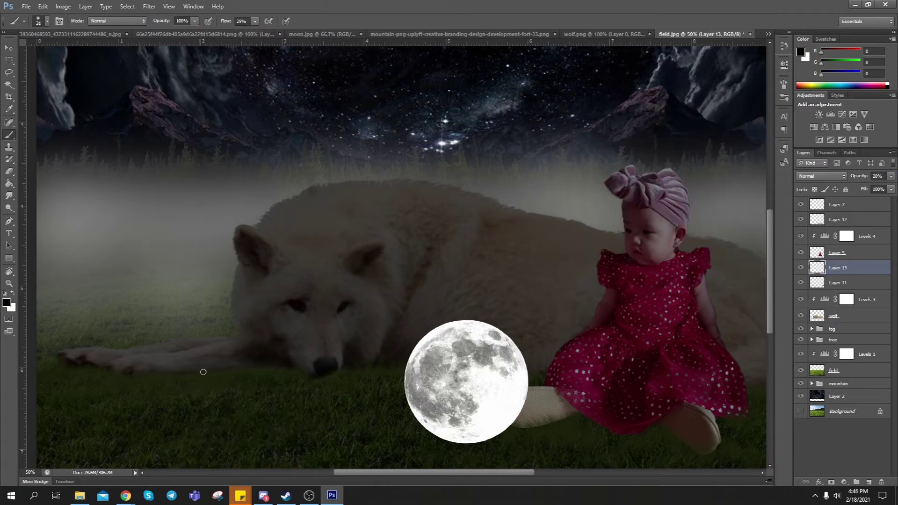
key("bracketright")
scroll(553, 408, "right", 5)
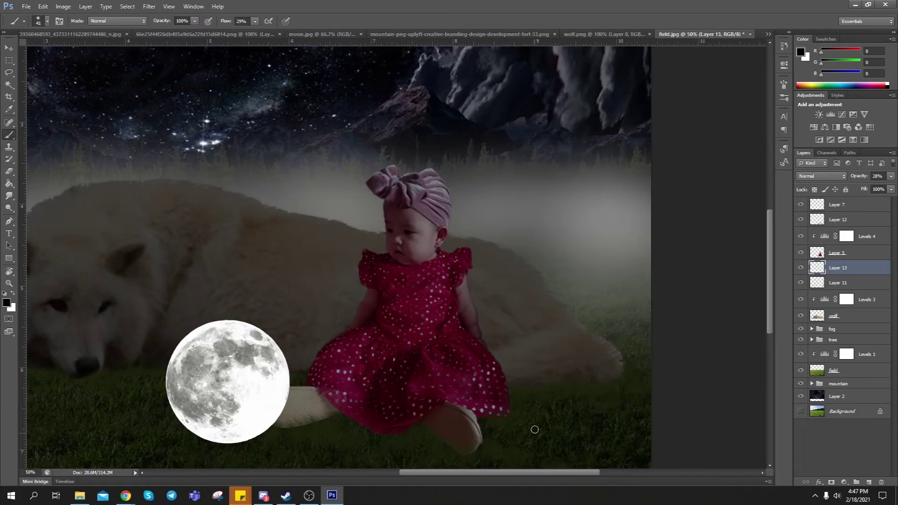
scroll(622, 373, "left", 6)
scroll(214, 363, "left", 1)
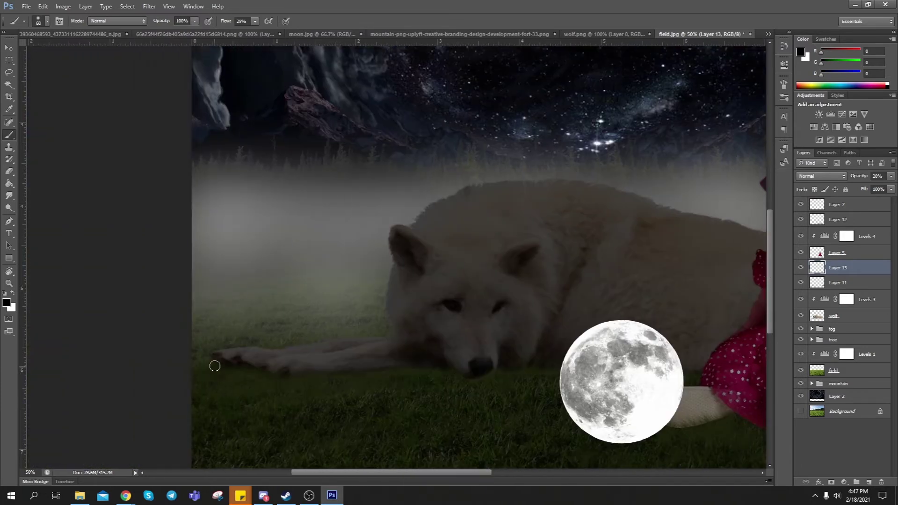
key("z")
key("ctrl+minus")
left_click(307, 379)
key("b")
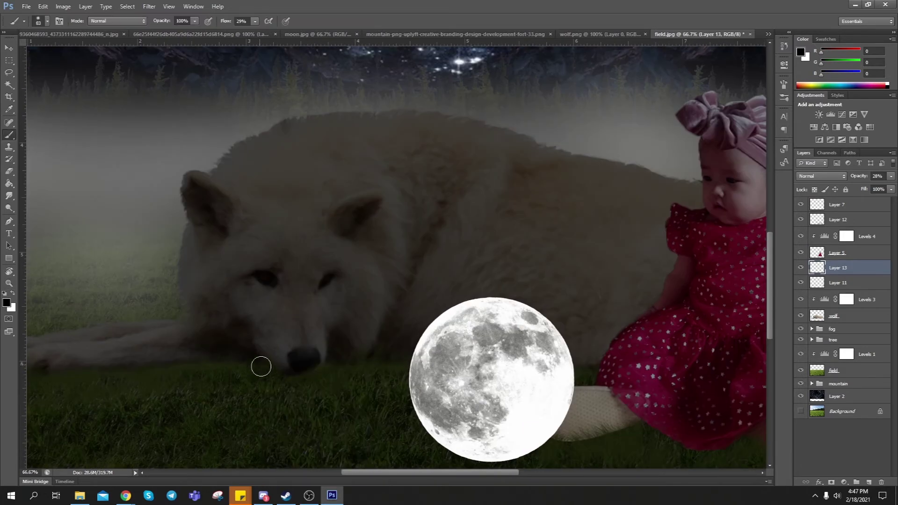
key("z")
key("ctrl+minus")
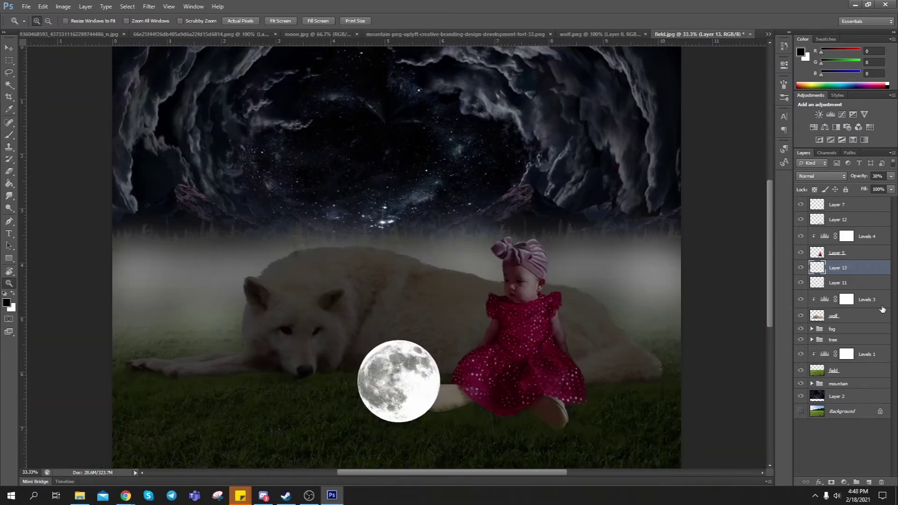
Step: On the wolf layer, smudge the fur outline at 84% strength into wispy edges against the fog
left_click(863, 316)
left_click(280, 244)
left_click(346, 291)
key("r")
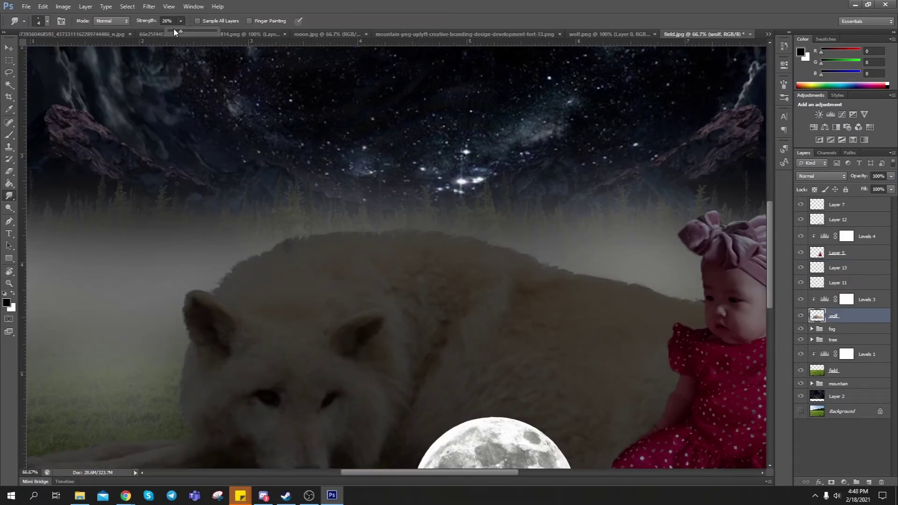
scroll(415, 216, "up", 1)
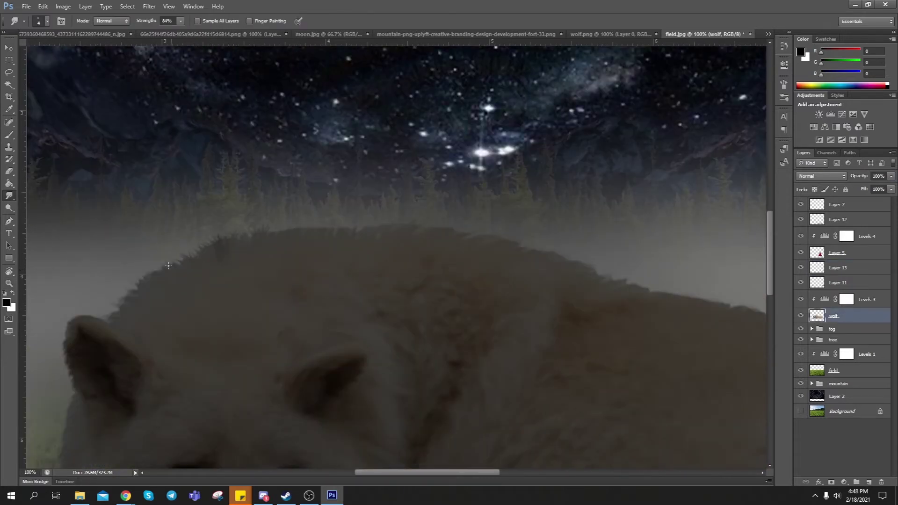
left_click_drag(107, 325, 190, 275)
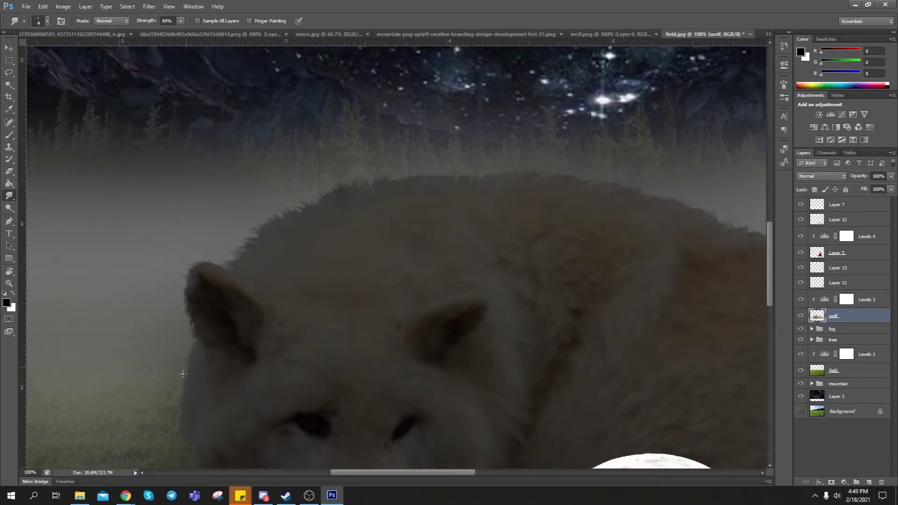
scroll(182, 372, "down", 2)
scroll(188, 395, "down", 2)
scroll(153, 401, "left", 5)
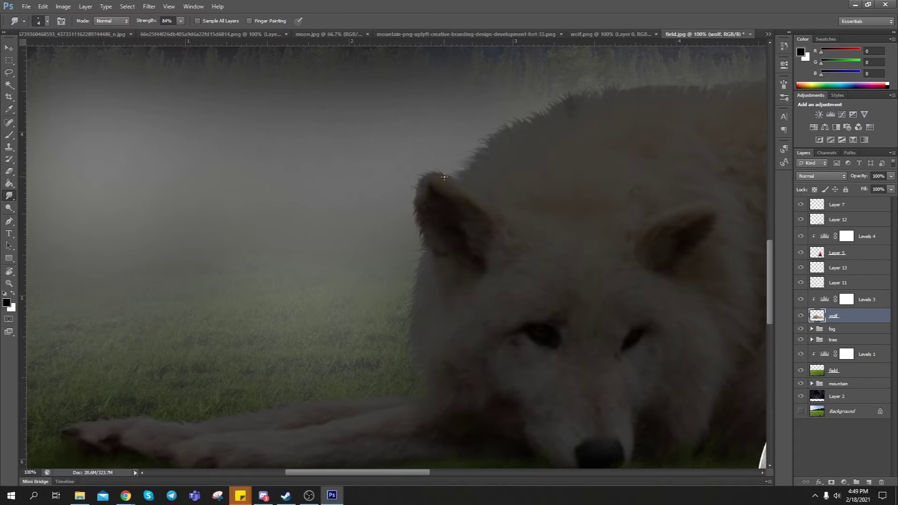
scroll(443, 202, "up", 2)
scroll(480, 306, "right", 5)
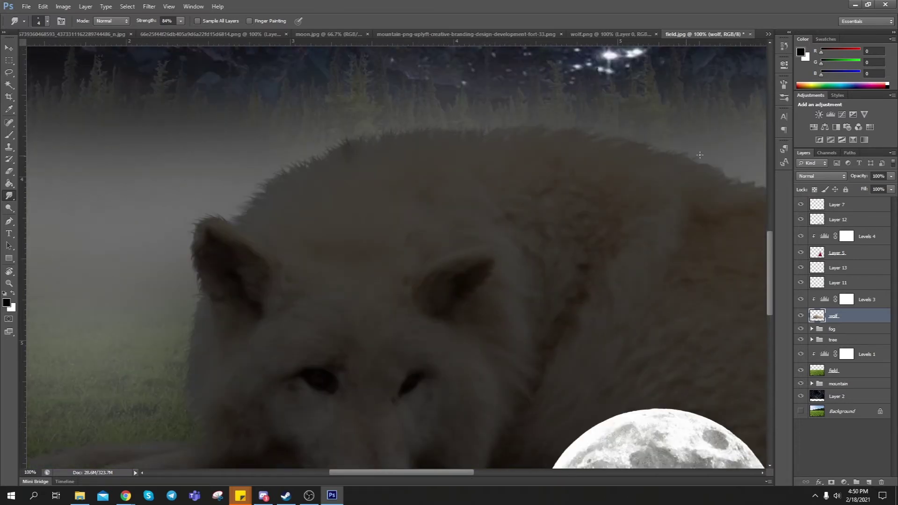
scroll(465, 175, "right", 6)
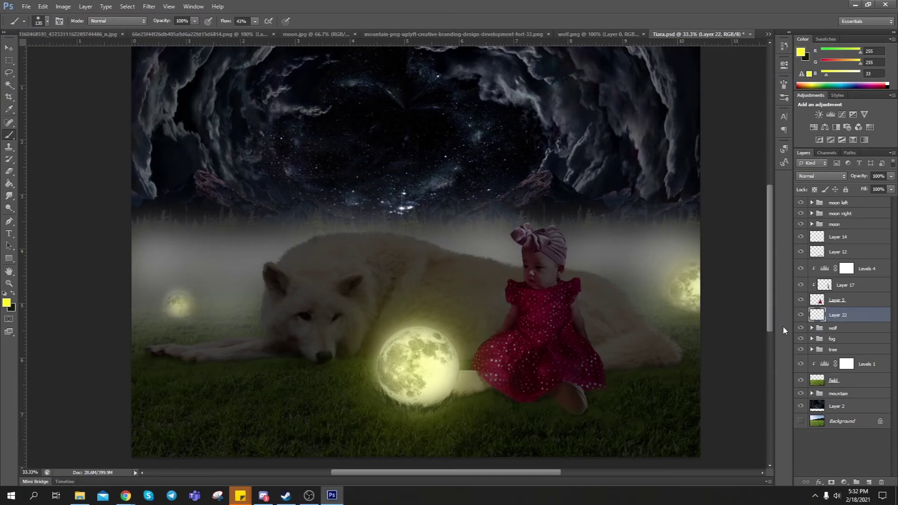
Step: Paint a soft yellow wash over the wolf on Layer 22
right_click(361, 257)
left_click_drag(300, 318, 391, 299)
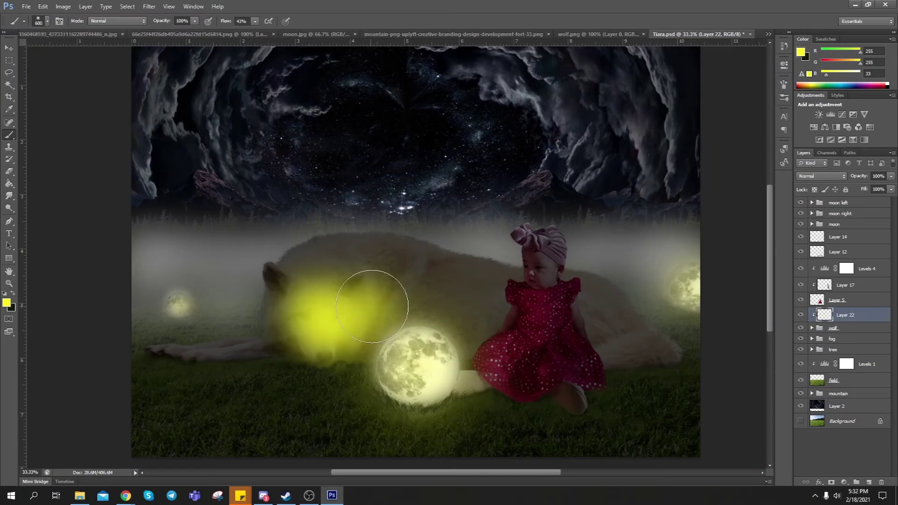
right_click(323, 303)
left_click_drag(327, 318, 412, 346)
Step: Blend the yellow layer as Overlay at 60% opacity and enlarge the brush
left_click(821, 176)
left_click(821, 285)
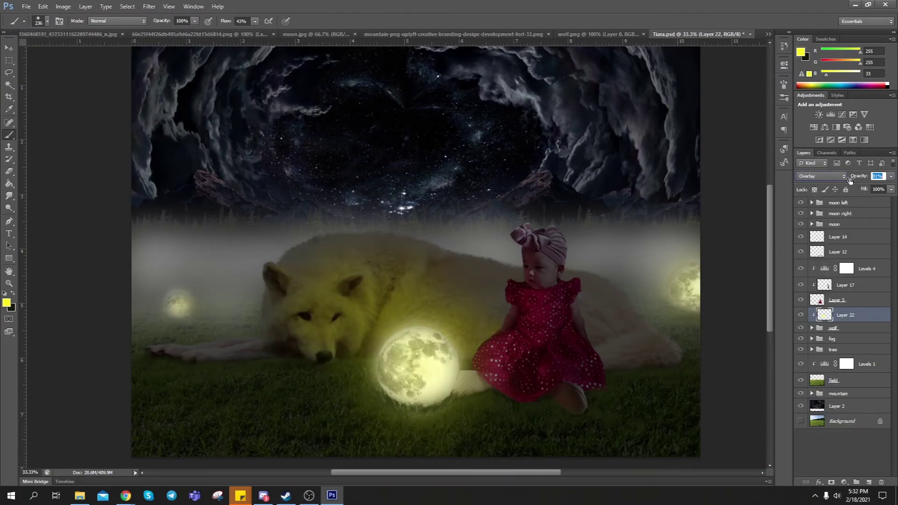
type("60")
key("Return")
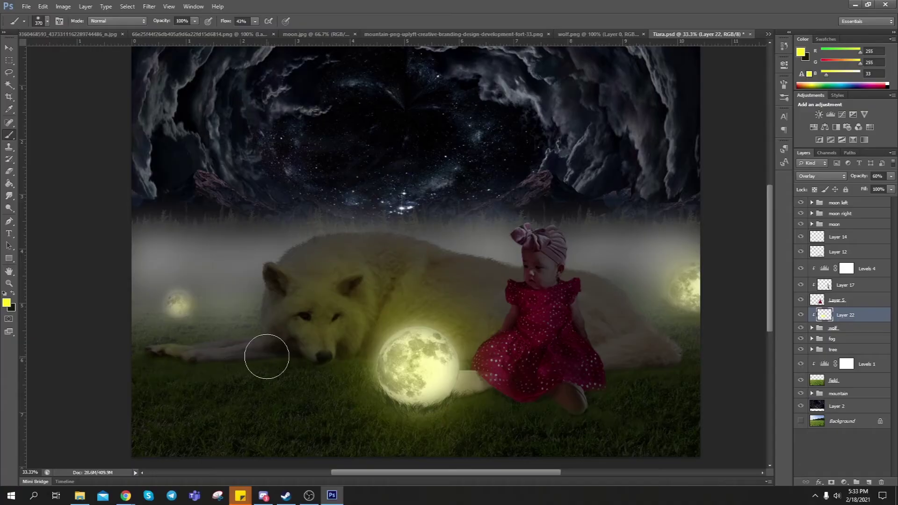
right_click(618, 313)
right_click(528, 304)
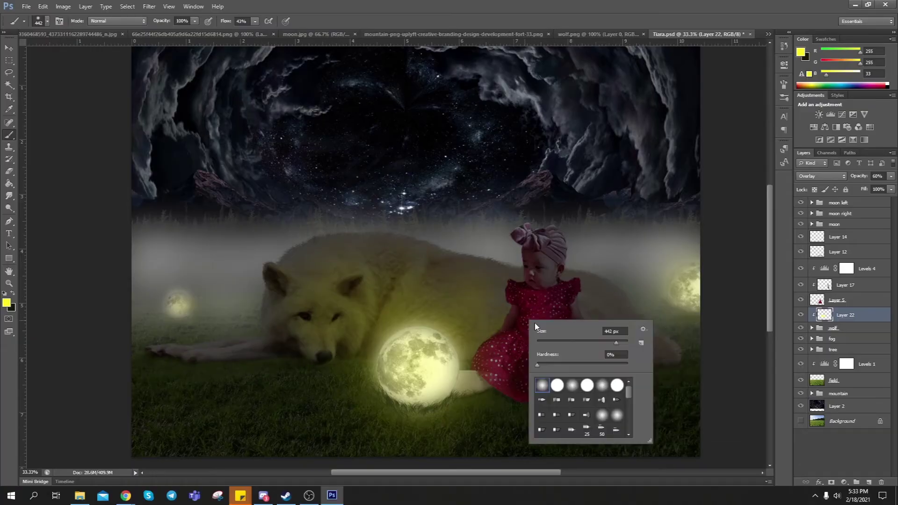
right_click(262, 358)
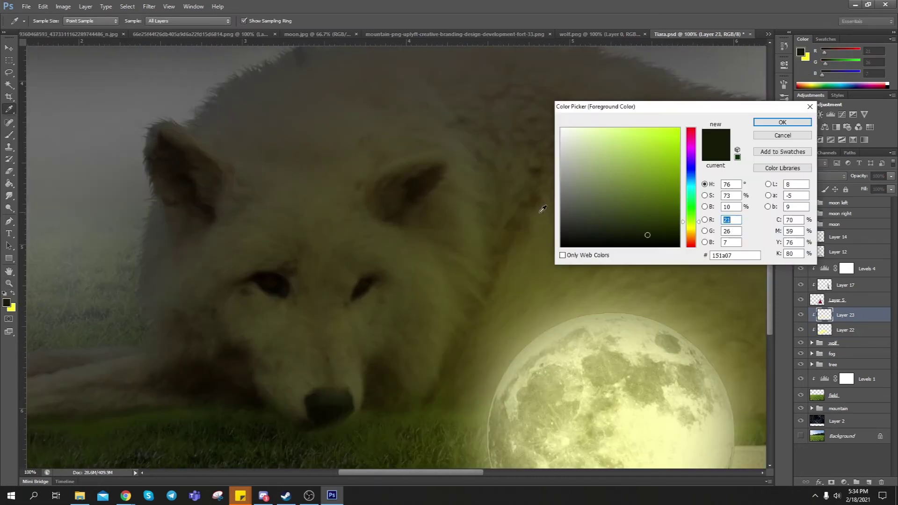
Step: Gaussian-blur the yellow eye dots, then set up the eraser on Layer 22
left_click(149, 6)
mouse_move(153, 100)
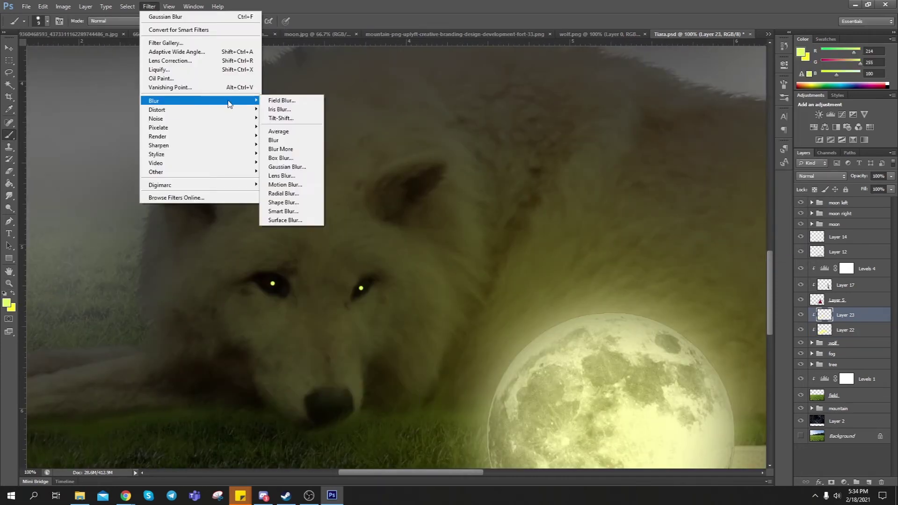
left_click(304, 175)
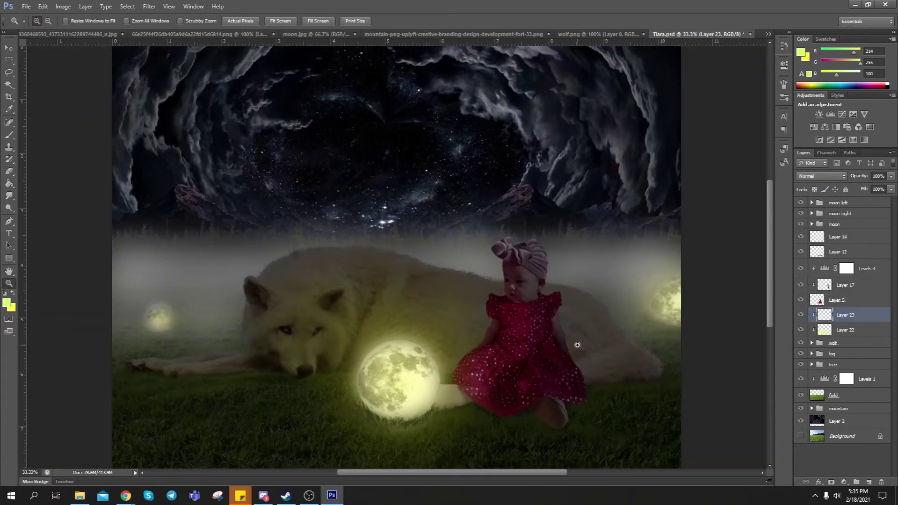
left_click(845, 330)
key("e")
right_click(283, 405)
key("Return")
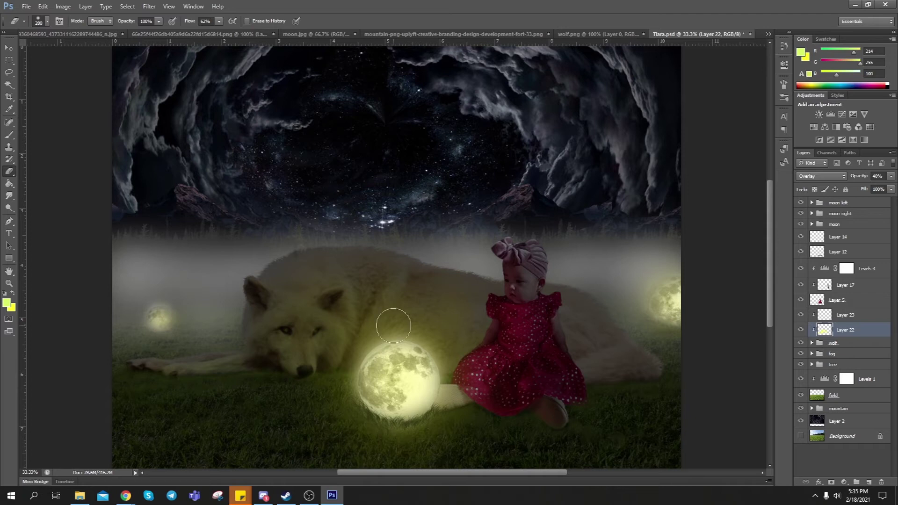
Step: Add a layer clipped to the wolf with a faint yellow wash in Soft Light
key("b")
right_click(298, 280)
key("Return")
key("ctrl+shift+alt+n")
left_click_drag(288, 273, 401, 295)
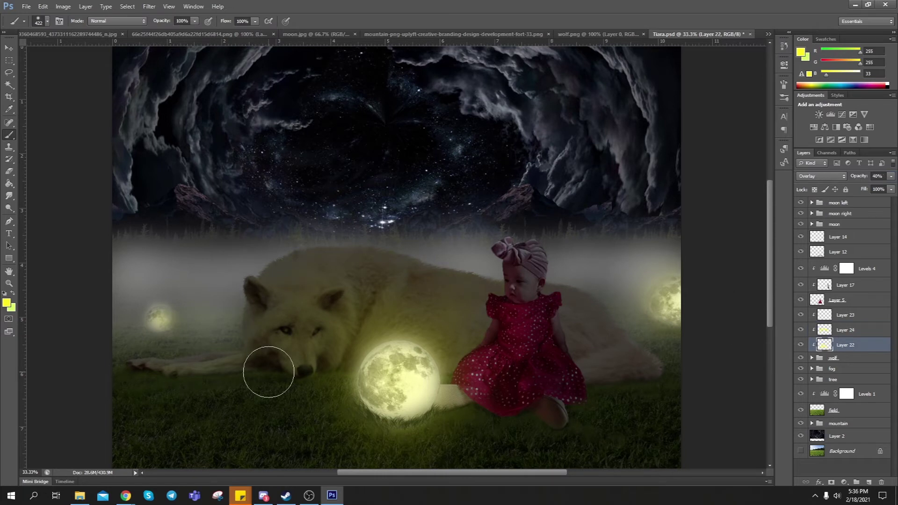
key("shift+plus")
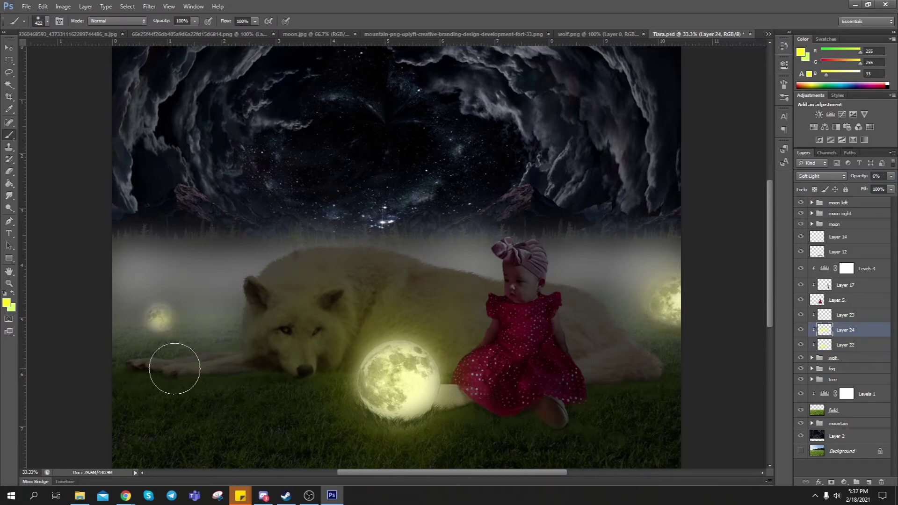
Step: Erase excess glow on Layer 22 with a smaller eraser, then return to the faint glow layer
key("e")
key("alt+bracketleft")
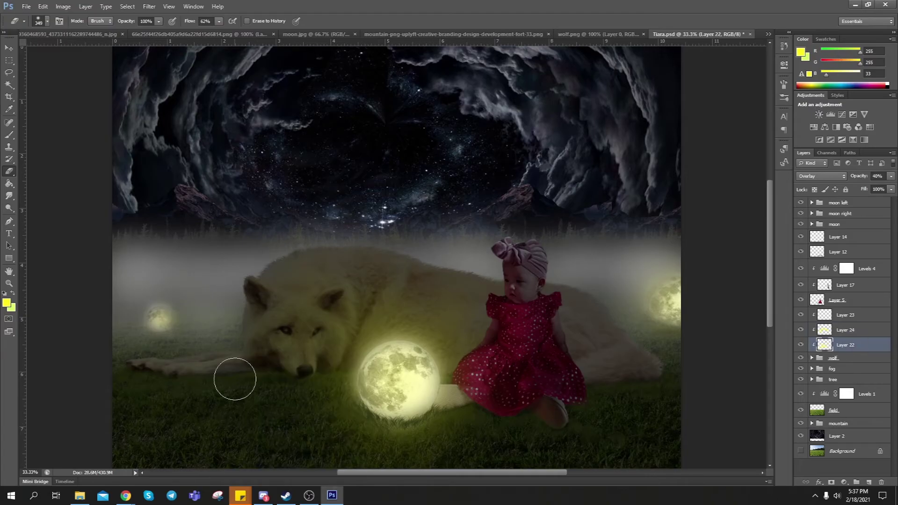
right_click(245, 402)
key("Return")
right_click(230, 353)
key("Return")
key("alt+bracketright")
right_click(227, 368)
key("Return")
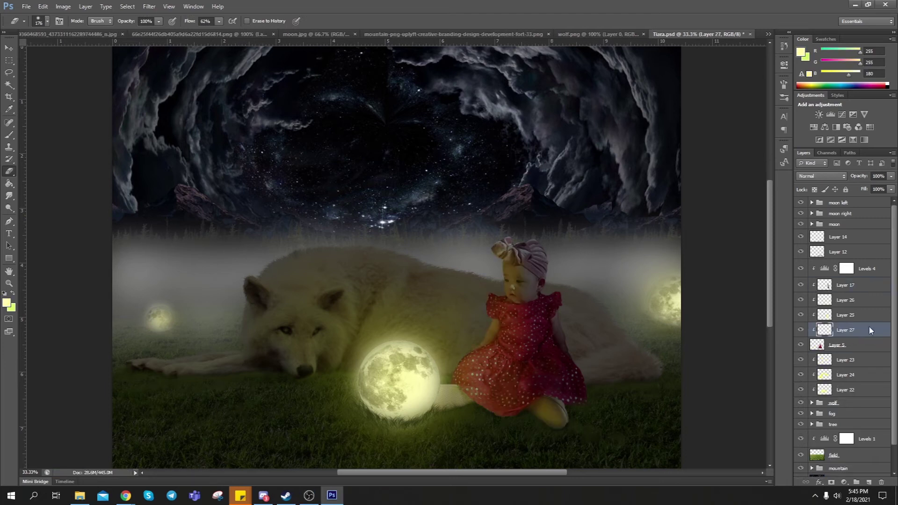
Step: Move Layer 27 below the baby and paint a black shadow behind her at 52% opacity
left_click_drag(870, 330, 865, 348)
key("b")
key("d")
right_click(565, 252)
key("Return")
left_click_drag(568, 294, 583, 381)
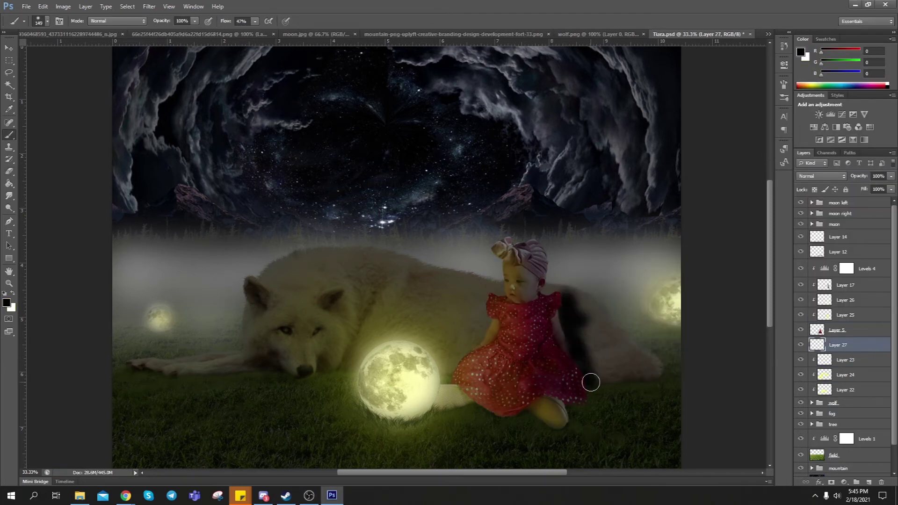
type("52")
key("Return")
Step: Add Layer 28 above Layer 12 and pick a smaller soft brush
key("bracketright")
key("bracketright")
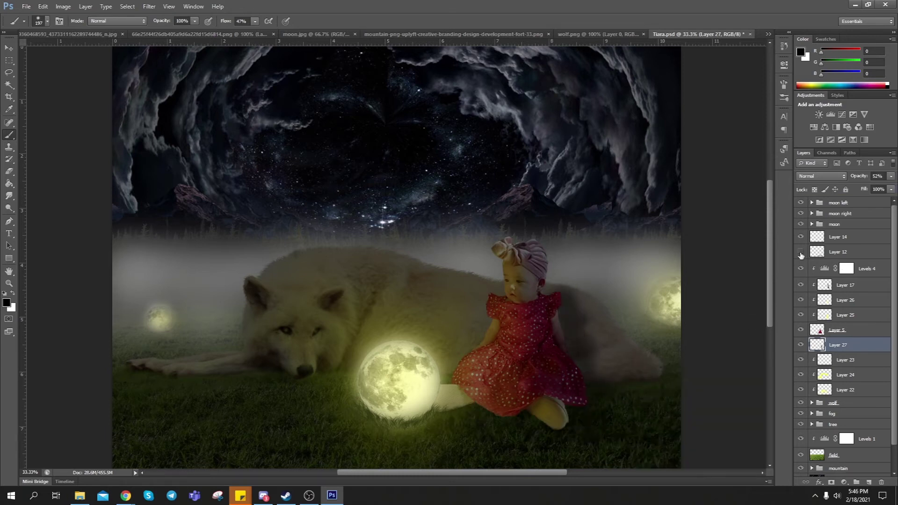
left_click(837, 252)
key("ctrl+shift+alt+n")
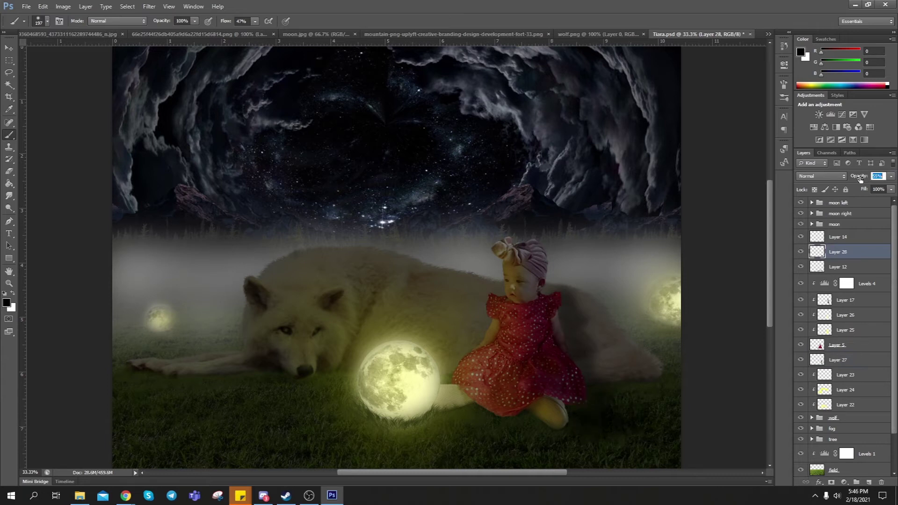
key("Return")
key("e")
key("b")
right_click(627, 406)
double_click(632, 423)
Step: Fit the whole image in view and raise Layer 25's opacity to about 91%
key("e")
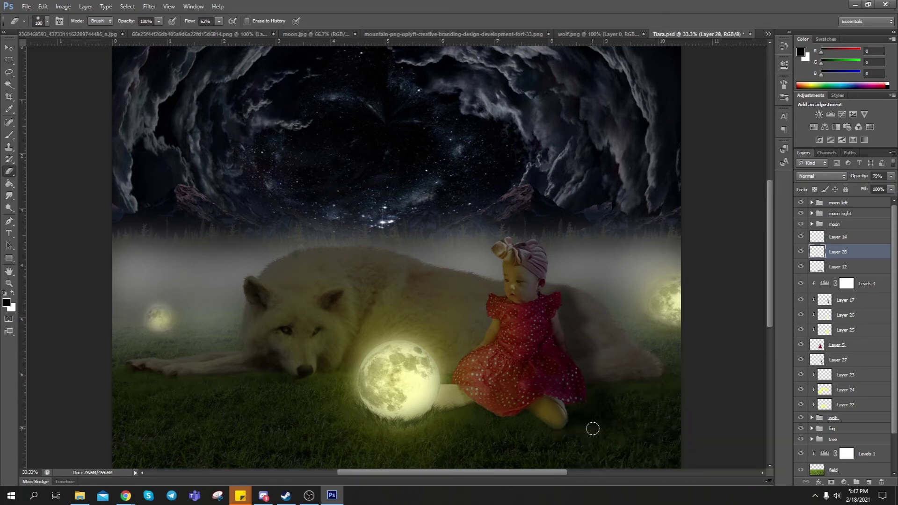
scroll(633, 300, "down", 1)
scroll(633, 301, "up", 2)
right_click(582, 363)
key("Escape")
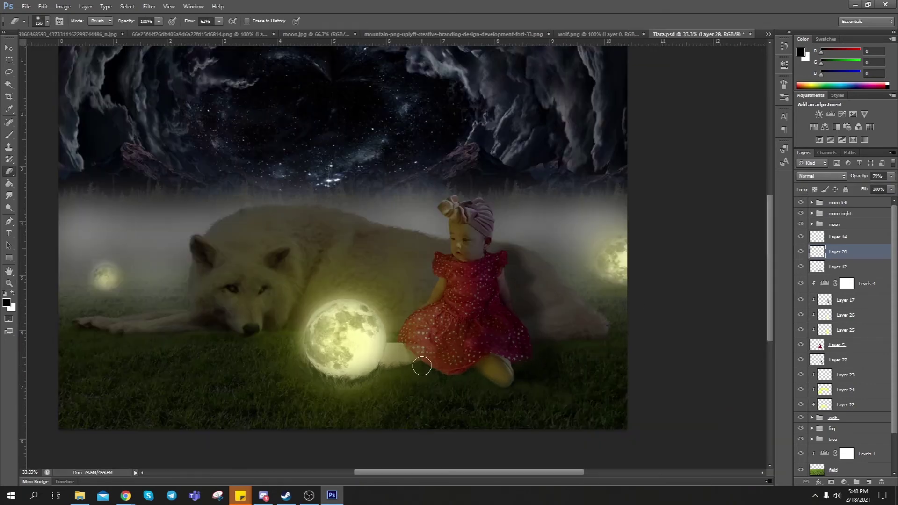
key("z")
left_click(803, 332)
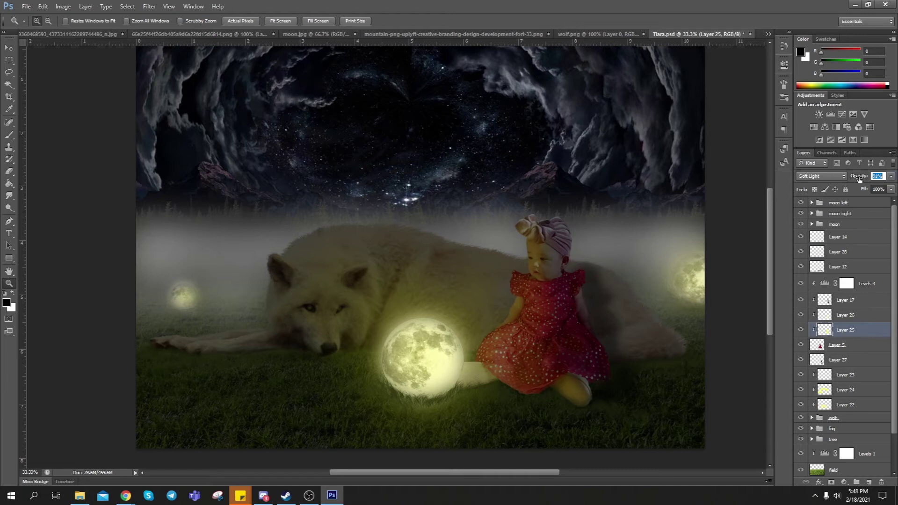
left_click_drag(860, 179, 864, 179)
Step: Resize the eraser, add Layer 29 above Layer 26, and set white as the paint colour
key("e")
right_click(656, 382)
left_click_drag(721, 380, 729, 382)
key("Return")
key("alt+bracketright")
left_click(867, 482)
key("b")
key("x")
right_click(554, 377)
key("Return")
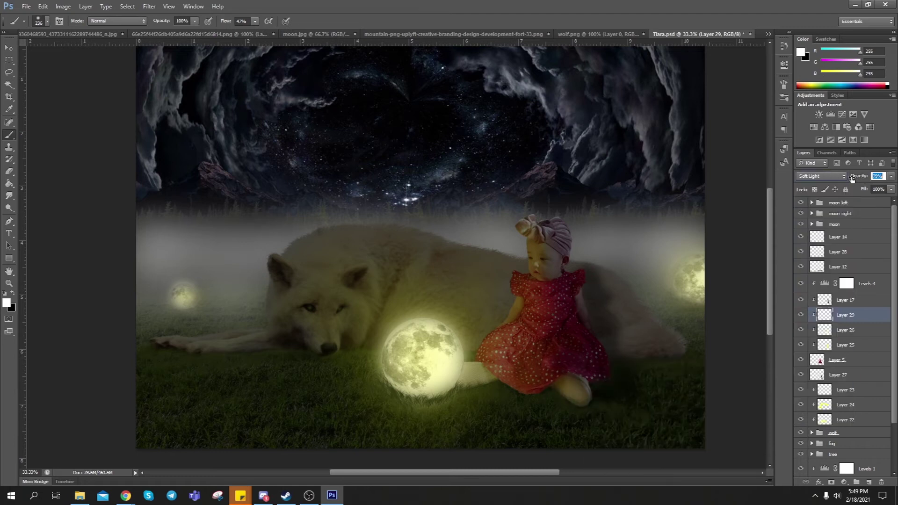
Step: Review the whole composite at a few zoom levels and save it
key("z")
left_click(608, 253, "alt")
left_click(574, 266)
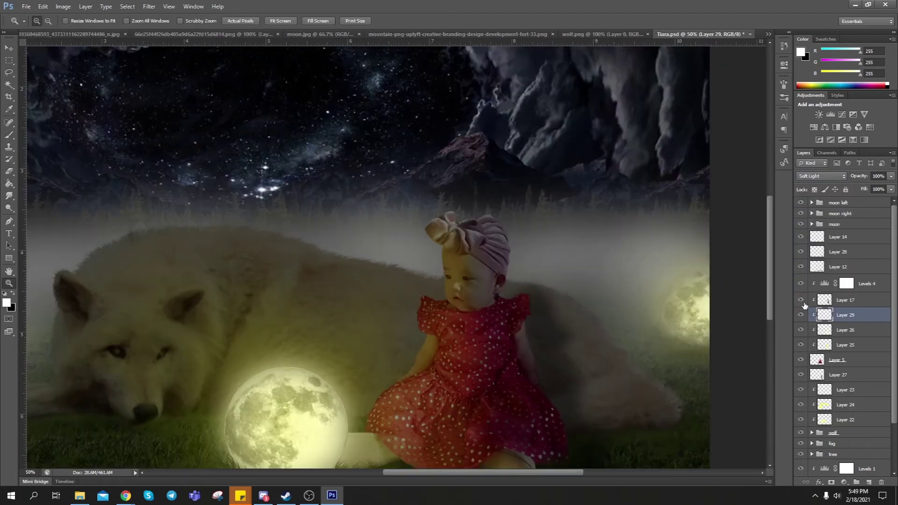
left_click(521, 280, "alt")
left_click(652, 321, "alt")
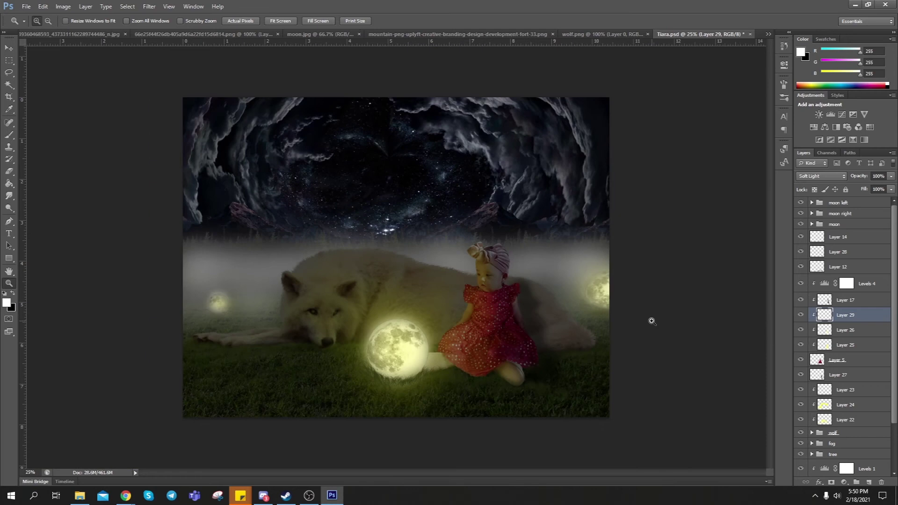
key("ctrl+s")
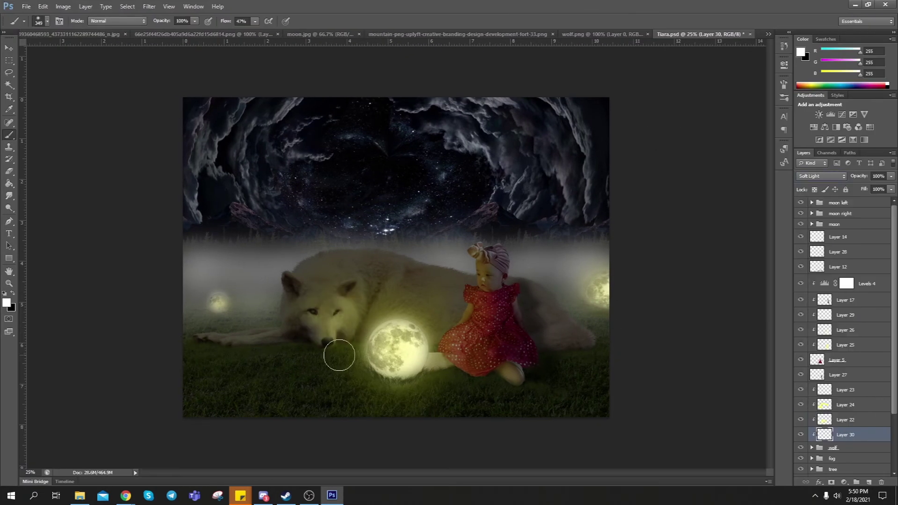
Step: Paint a soft glow near the wolf's muzzle and lower that glow layer to about 70% opacity
right_click(333, 306)
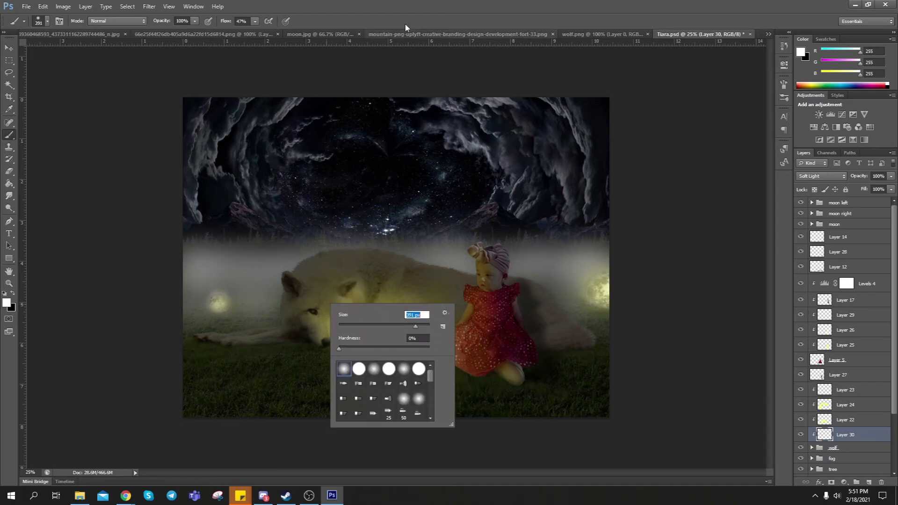
left_click(391, 348)
right_click(374, 328)
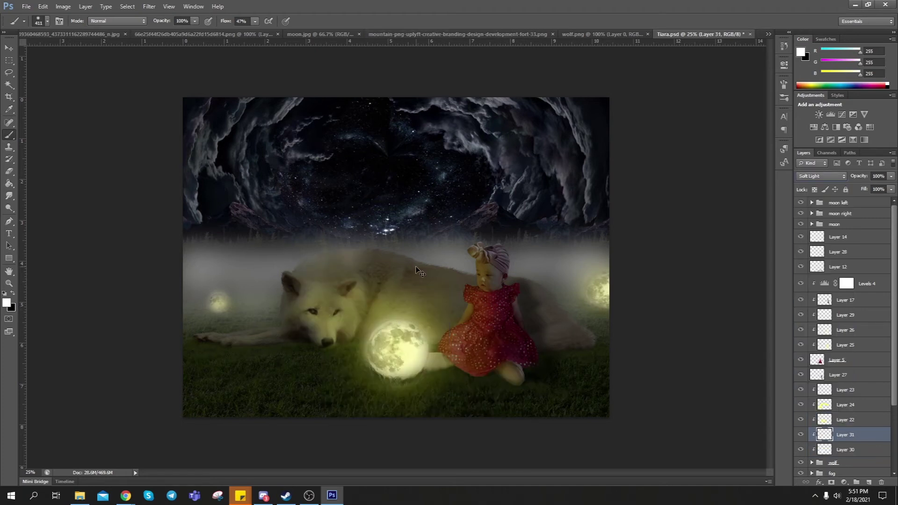
left_click_drag(860, 176, 851, 179)
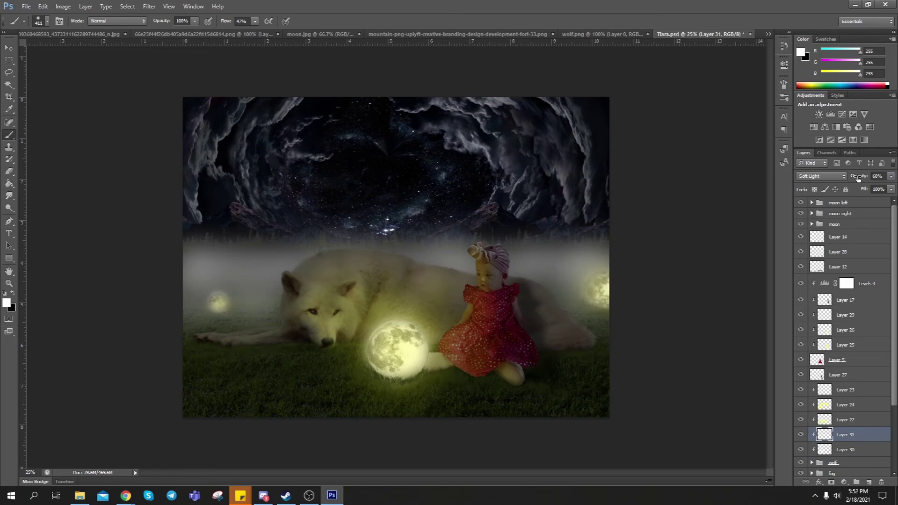
right_click(278, 351)
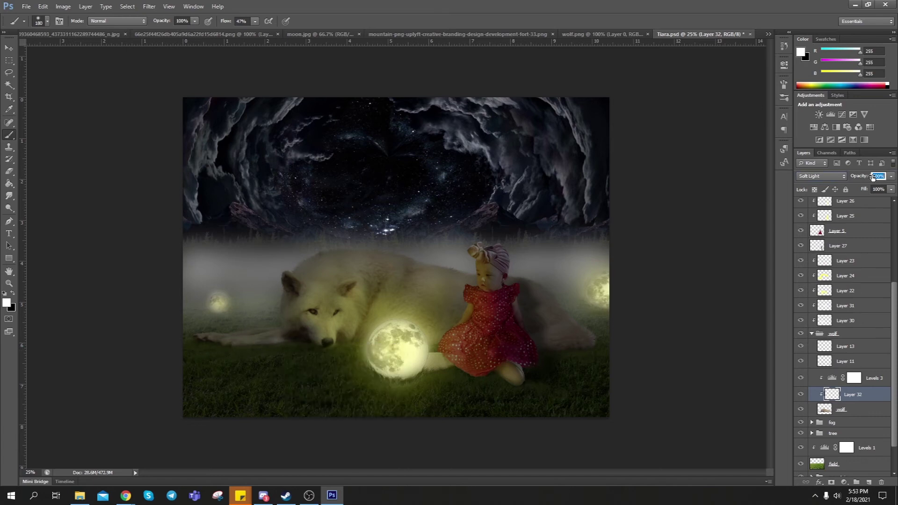
right_click(309, 333)
Step: Add a new empty layer beneath the wolf, check the brush size, and save again
left_click(862, 421)
key("ctrl+shift+alt+n")
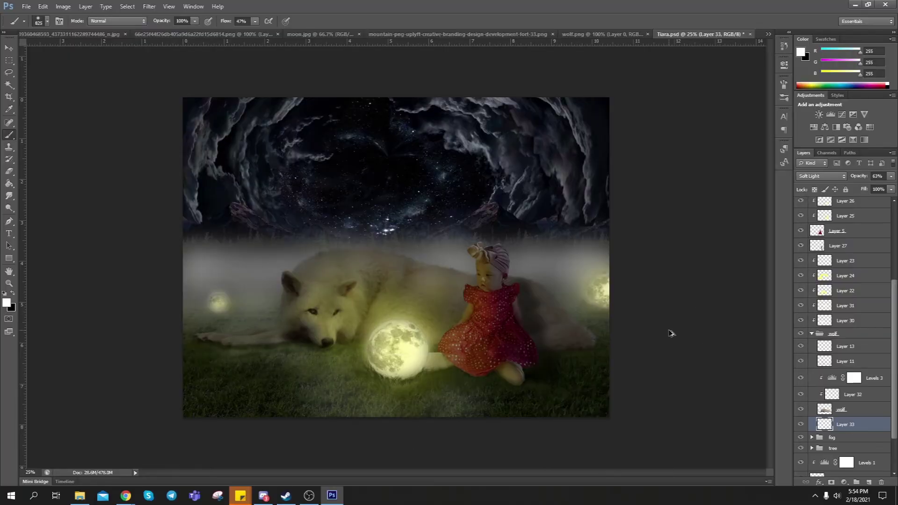
key("alt+z")
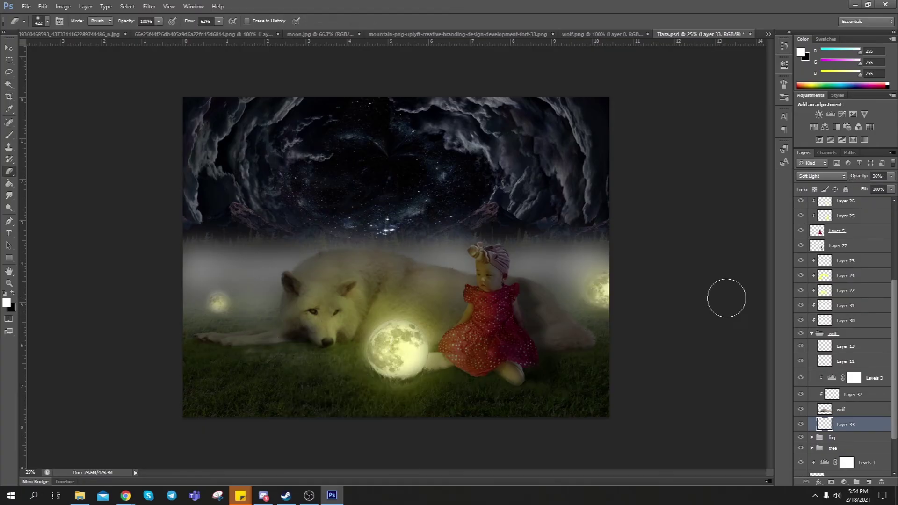
key("b")
right_click(500, 365)
key("Escape")
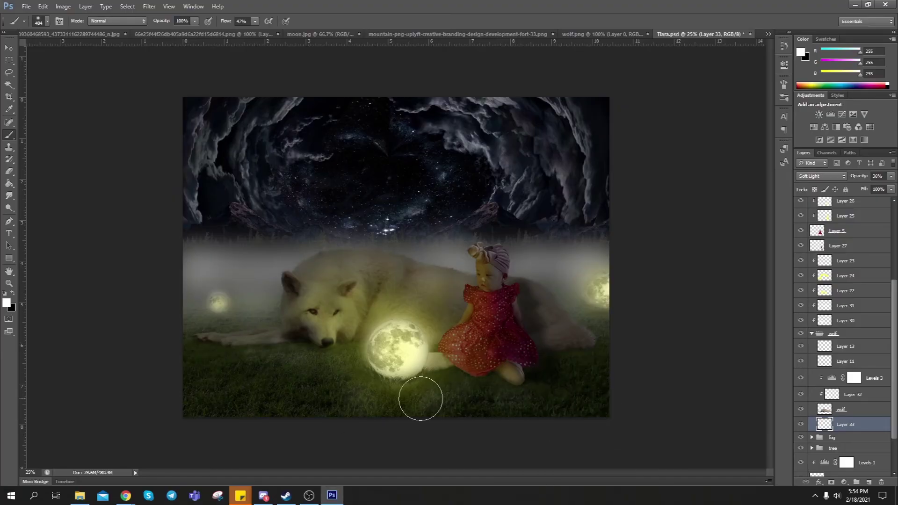
right_click(576, 365)
key("Escape")
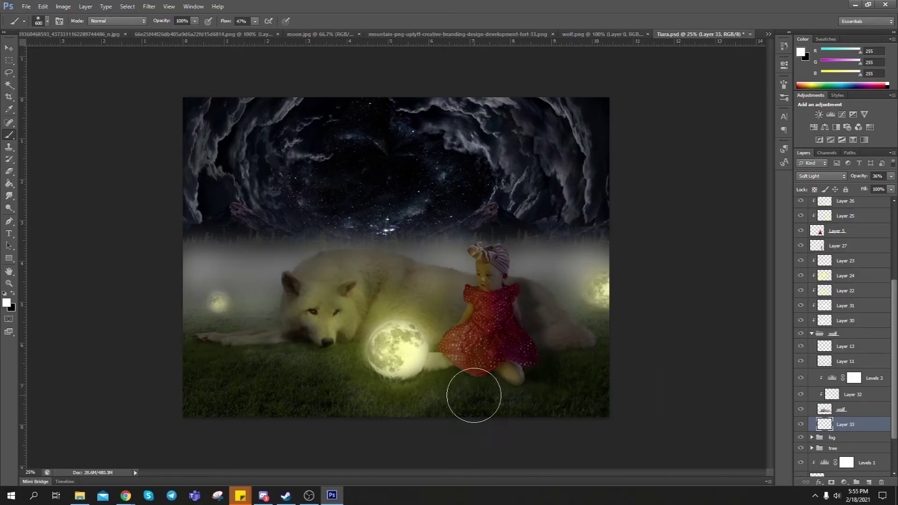
key("ctrl+s")
scroll(876, 309, "up", 3)
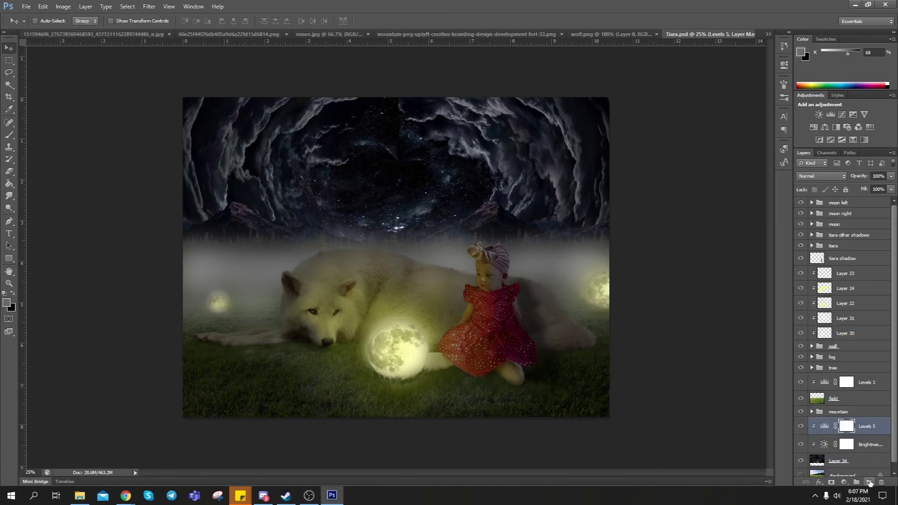
Step: Paint yellow streaks along the cloud tunnel's edges and cycle that layer's blend mode
left_click_drag(354, 99, 267, 190)
left_click_drag(246, 100, 224, 187)
right_click(214, 191)
left_click_drag(201, 100, 207, 218)
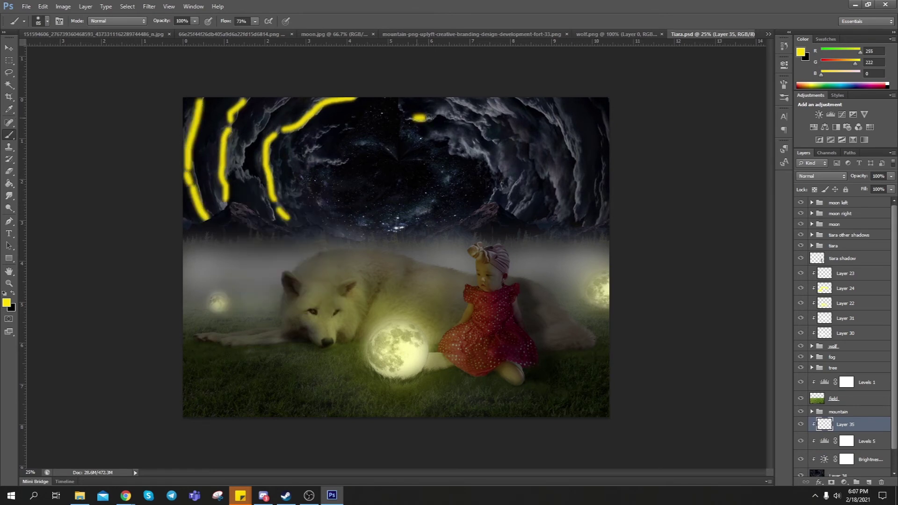
left_click_drag(414, 119, 517, 112)
left_click_drag(533, 101, 580, 215)
left_click_drag(514, 133, 559, 210)
mouse_move(456, 137)
left_mouse_down()
mouse_move(495, 166)
mouse_move(523, 206)
left_mouse_up()
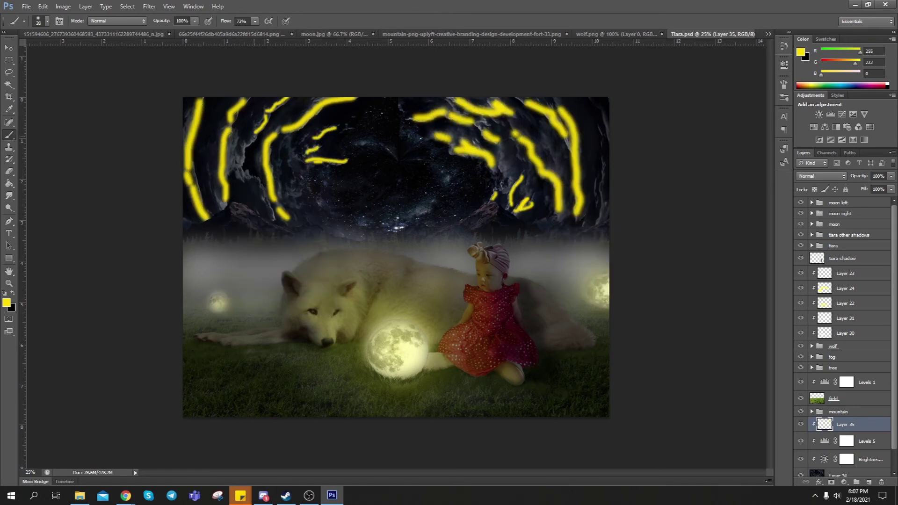
left_click_drag(598, 219, 601, 103)
left_click(822, 176)
key("Down")
key("Down")
key("Down")
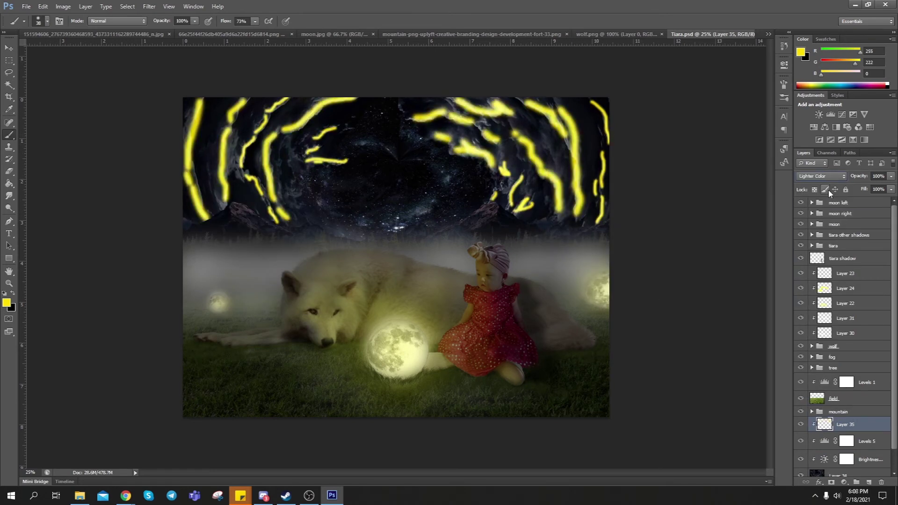
key("Down")
key("Down")
key("Down")
key("Down")
Step: On a new clipped layer, paint orange streaks across the cloud tunnel
key("ctrl+shift+alt+n")
left_click(7, 303)
left_click_drag(692, 154, 692, 169)
left_click(769, 120)
right_click(361, 183)
left_click_drag(197, 107, 210, 206)
left_click_drag(281, 100, 243, 187)
left_click_drag(421, 103, 529, 201)
left_click_drag(562, 107, 594, 206)
Step: Gaussian-blur the orange streaks and set their layer to Soft Light
left_click(150, 6)
left_click(234, 140)
key("Return")
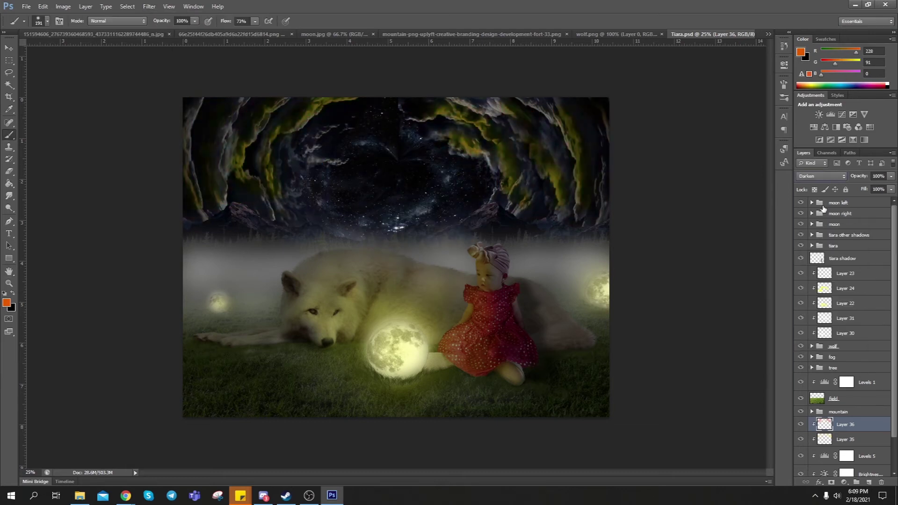
key("Down")
key("Down")
key("Down")
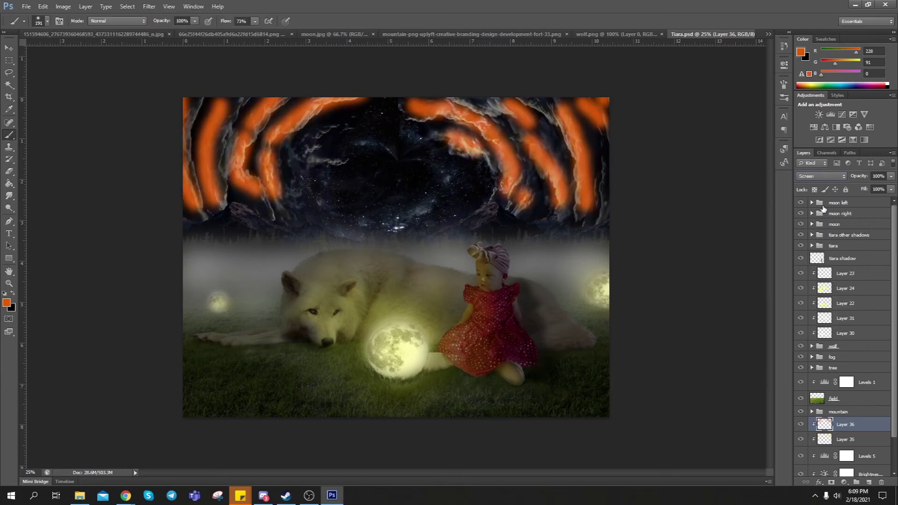
left_click(822, 176)
left_click(826, 311)
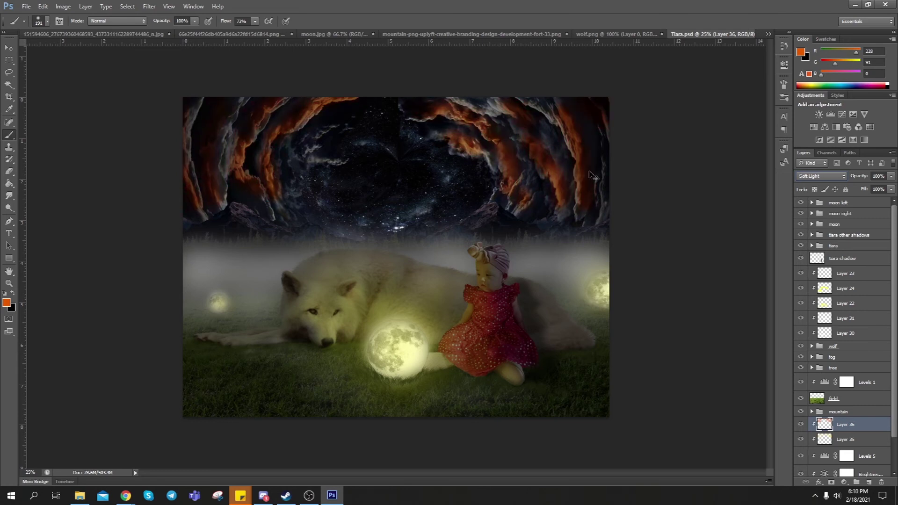
Step: Free Transform the sky layer slightly larger from its centre
key("v")
key("ctrl+t")
left_click_drag(610, 98, 720, 44, "alt")
key("Return")
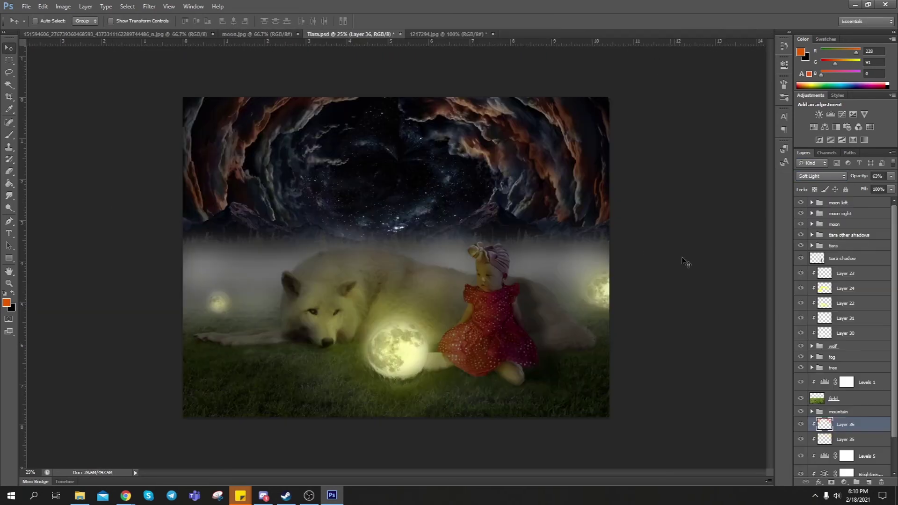
Step: Add Brightness/Contrast, Vibrance and Levels adjustments, lowering Levels output white to darken the ground
left_click(844, 482)
left_click(845, 315)
mouse_move(673, 117)
left_mouse_down()
mouse_move(702, 113)
mouse_move(680, 94)
left_mouse_up()
left_click(844, 482)
left_click(830, 358)
left_click(844, 482)
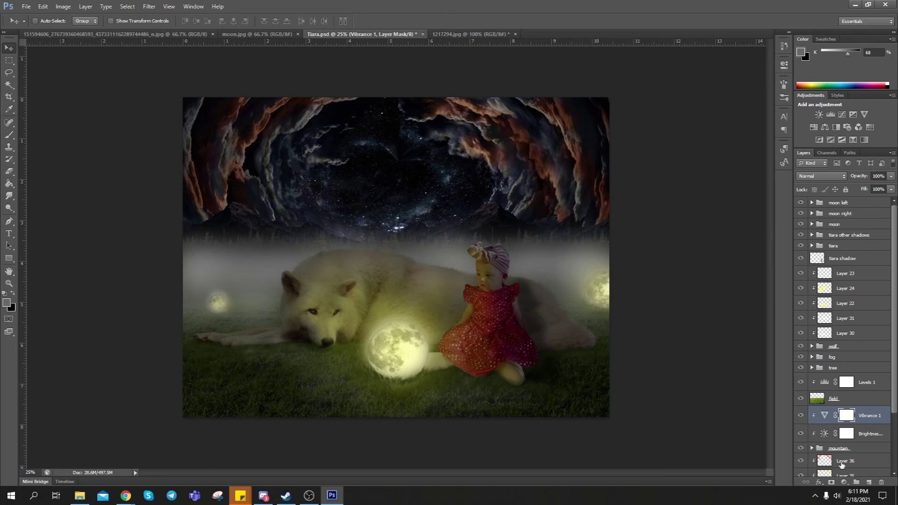
left_click(837, 326)
left_click_drag(659, 155, 666, 155)
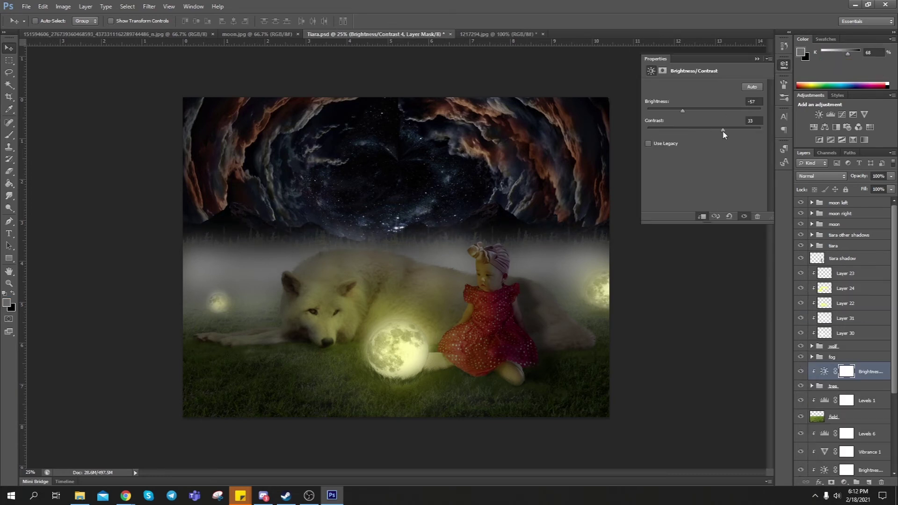
Step: Open the sparkle and 11 light images and drag the sparkle into the composite
left_click(757, 59)
key("ctrl+o")
double_click(734, 150)
left_click_drag(546, 38, 453, 232)
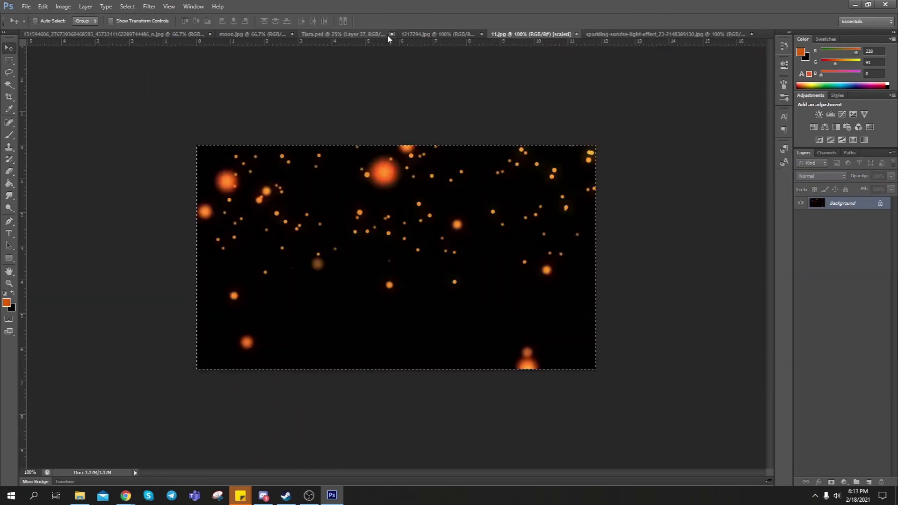
Step: Place image 11's sparkles in Screen mode, resize them, and duplicate the layer
mouse_move(388, 39)
left_mouse_down()
mouse_move(397, 187)
mouse_move(403, 159)
mouse_move(463, 150)
left_mouse_up()
key("shift+alt+s")
key("ctrl+t")
key("Return")
key("ctrl+j")
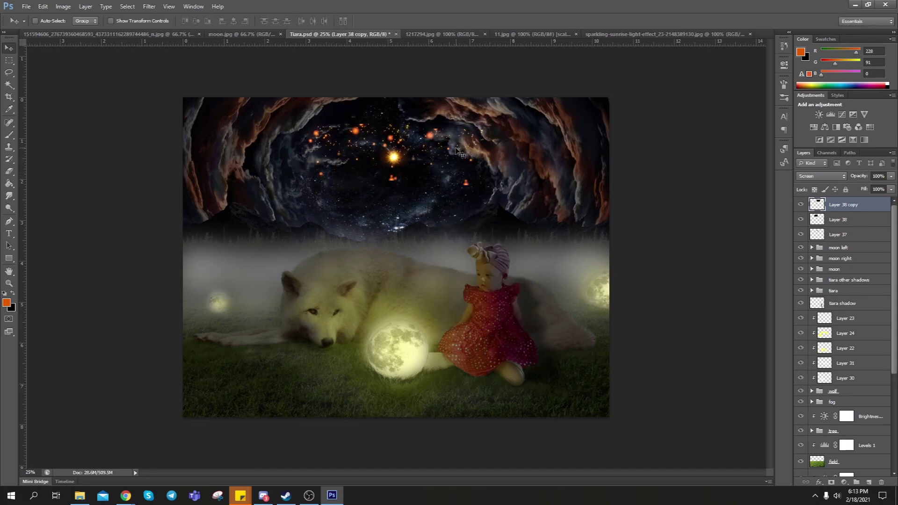
Step: Add another sparkle copy below the star and group the four light layers
key("e")
key("alt+bracketleft")
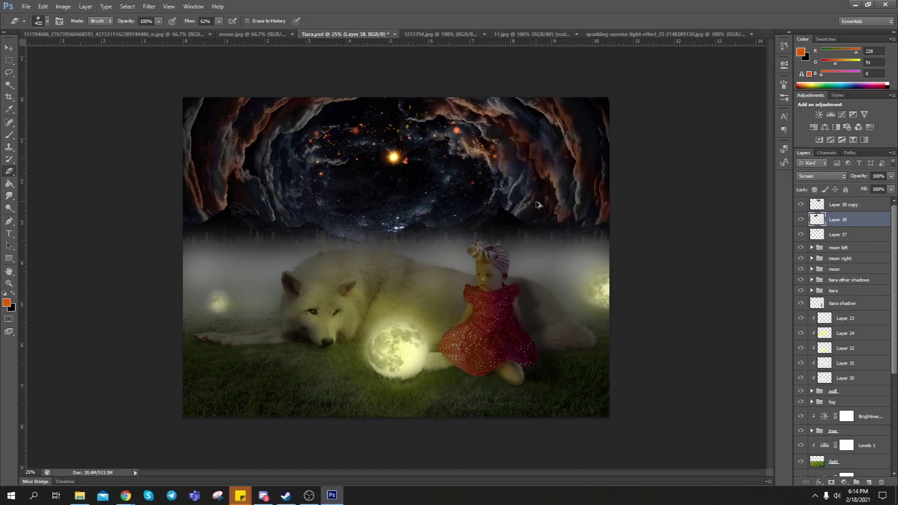
key("alt+bracketright")
left_click_drag(879, 214, 841, 241, "alt")
key("v")
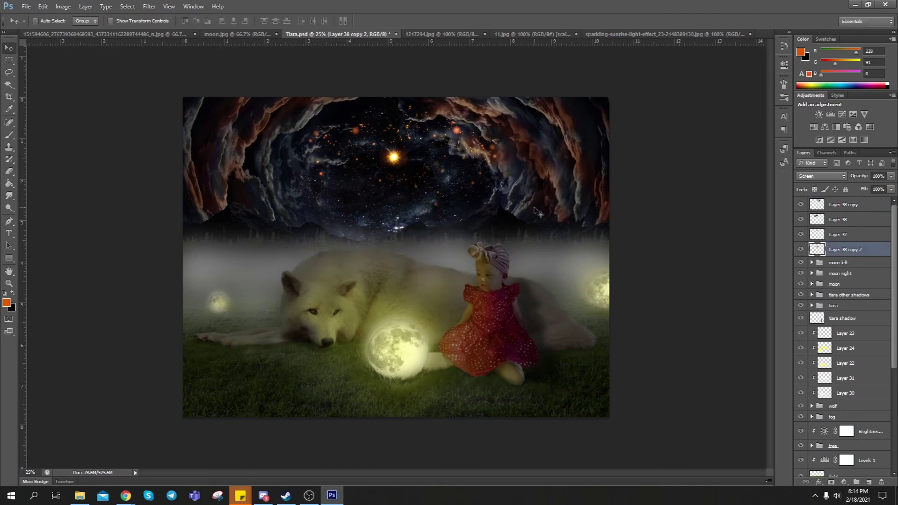
left_click(842, 205, "shift")
key("ctrl+g")
Step: On a new layer, paint small white dots in the sky and Gaussian-blur them into bokeh
key("ctrl+shift+alt+n")
left_click(6, 303)
key("Return")
key("b")
right_click(538, 174)
left_click(429, 140)
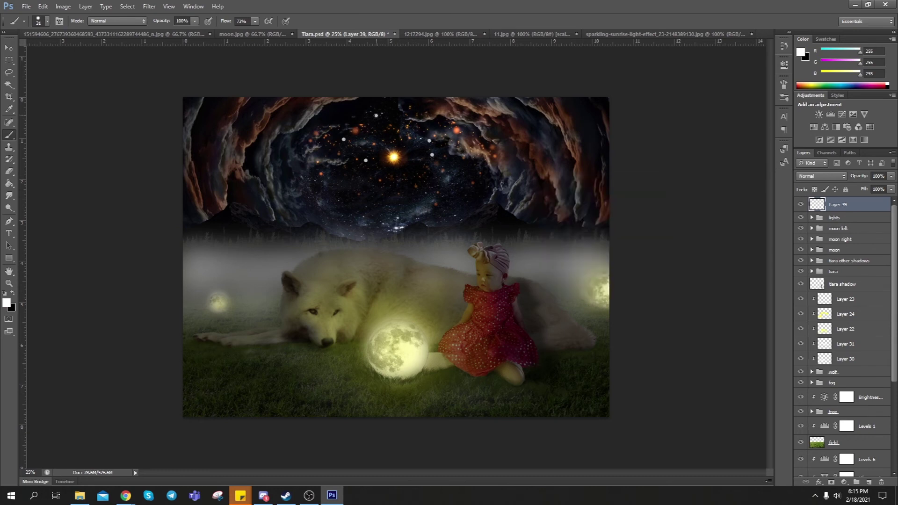
key("ctrl+alt+f")
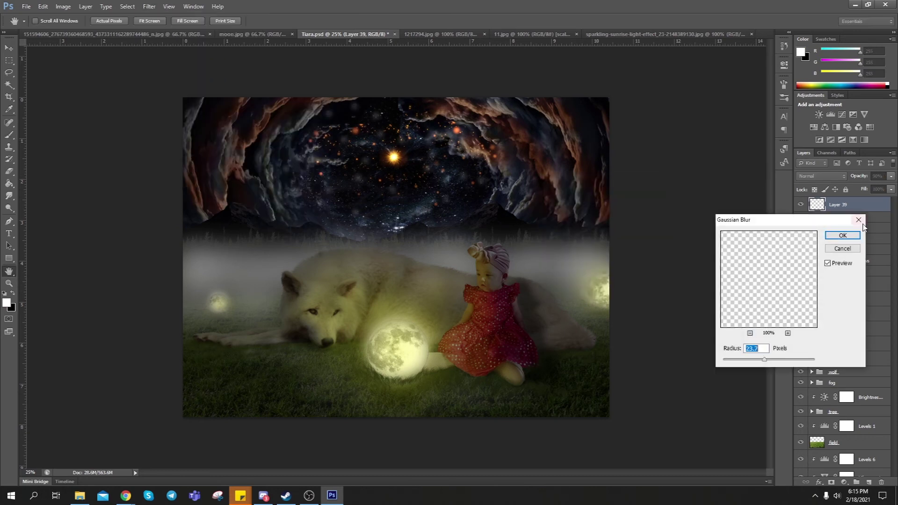
key("Return")
Step: Move the bokeh dot layer below the lights group and zoom out to the whole composite
key("v")
key("ctrl+bracketleft")
key("ctrl+t")
key("Escape")
key("z")
left_click(402, 201, "alt")
left_click(831, 383)
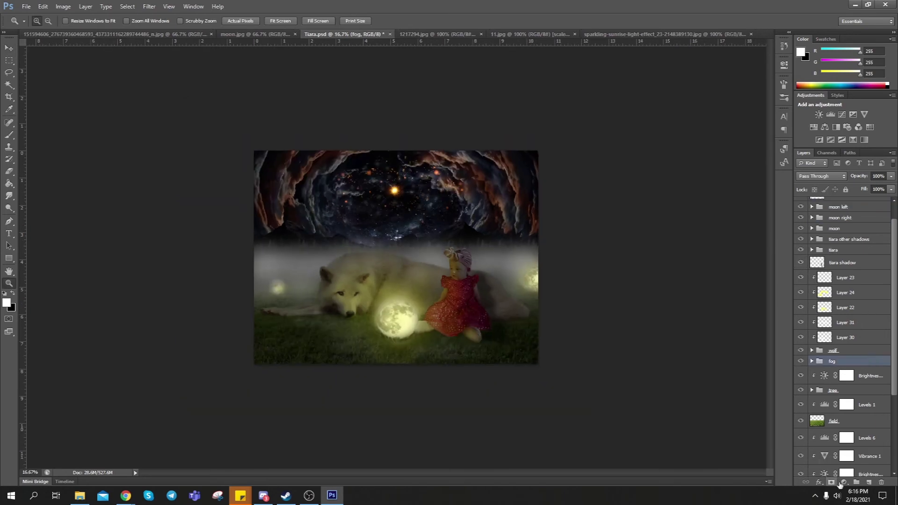
Step: Darken with a Levels output-white drop and raise contrast on the wolf's Brightness/Contrast layer
left_click(830, 114)
left_click_drag(761, 183, 720, 184)
left_click(845, 482)
left_click(823, 309)
left_click_drag(660, 131, 721, 139)
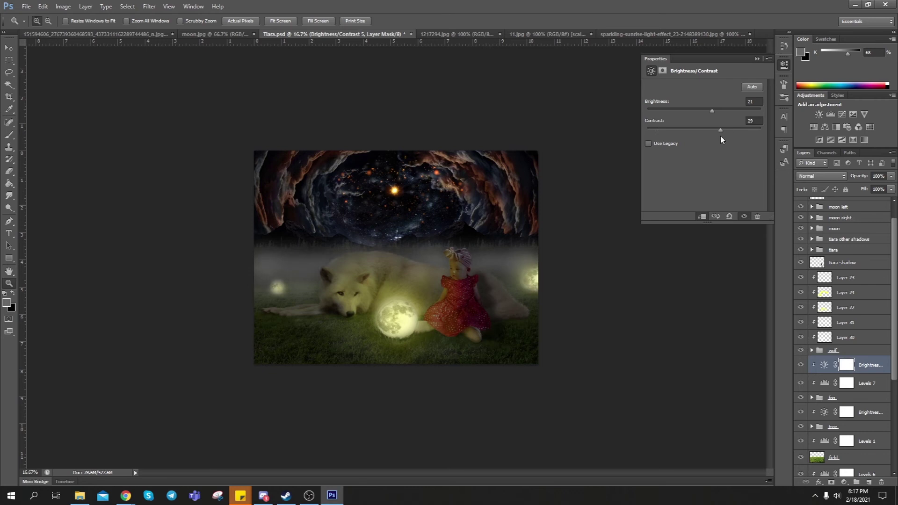
left_click(758, 62)
Step: Add a new Soft Light layer and paint light on the fog with a 30%-flow soft brush
scroll(842, 327, "down", 5)
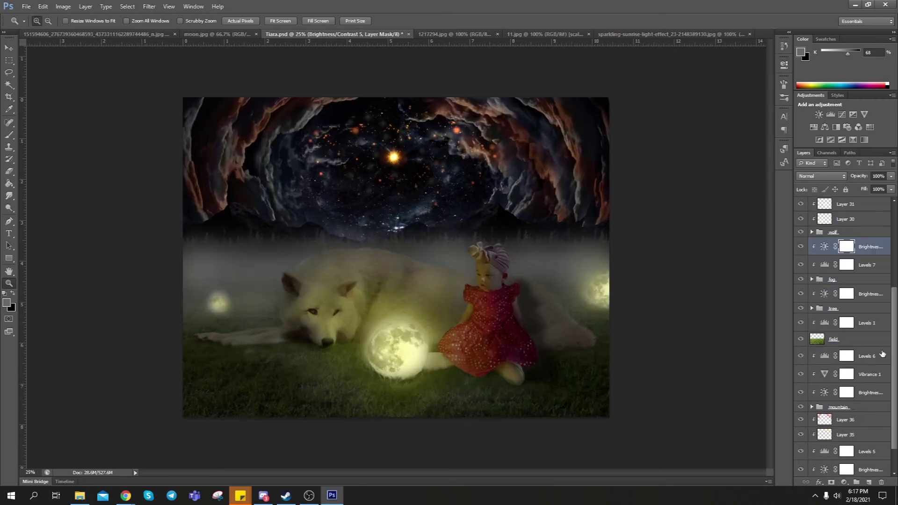
left_click(845, 409)
left_click(255, 21)
left_click_drag(236, 35, 234, 35)
scroll(305, 197, "up", 1)
right_click(305, 197)
right_click(171, 196)
key("Escape")
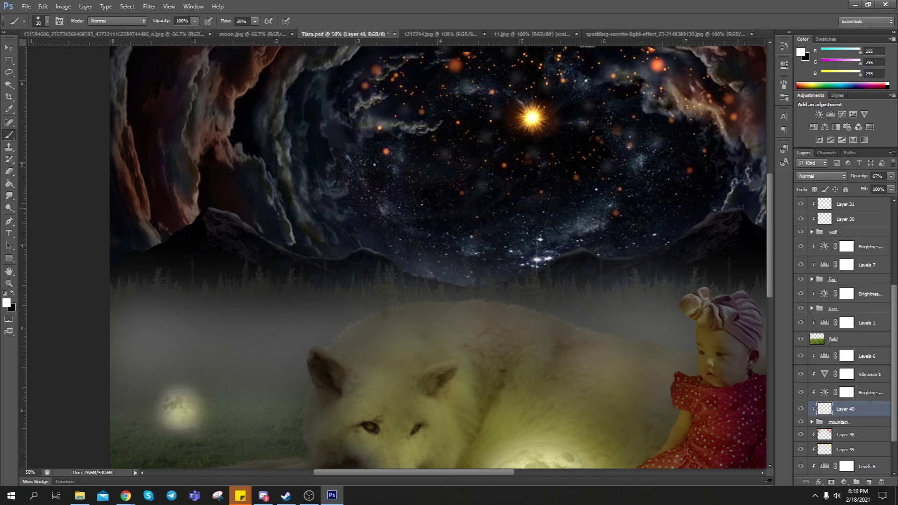
scroll(597, 436, "right", 5)
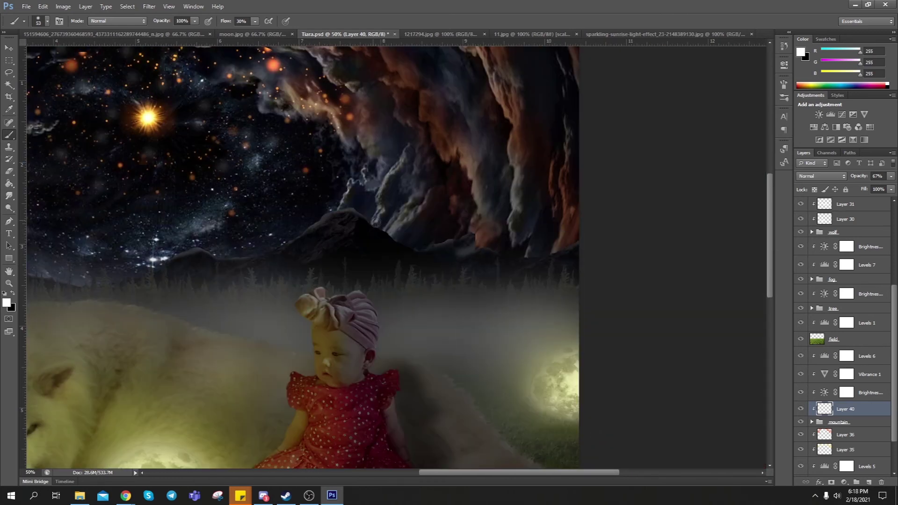
Step: Zoom out to the full image and select the baby's layer
key("z")
scroll(237, 249, "down", 1)
right_click(374, 243)
left_click(421, 296)
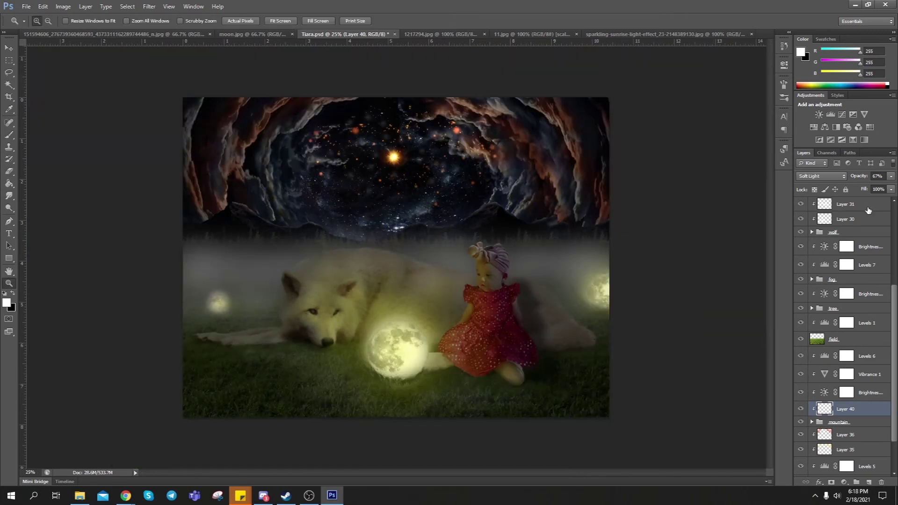
scroll(876, 368, "down", 3)
scroll(876, 368, "up", 5)
left_click(844, 305)
scroll(546, 308, "up", 4)
Step: Touch up the baby's layer with a sized eraser and a black brush
key("e")
right_click(557, 323)
key("Escape")
key("b")
right_click(556, 323)
key("Escape")
Step: Shade on new Layer 41 with a soft brush and set it to Lighter Color
key("x")
right_click(527, 311)
key("Escape")
left_click(818, 176)
left_click(811, 286)
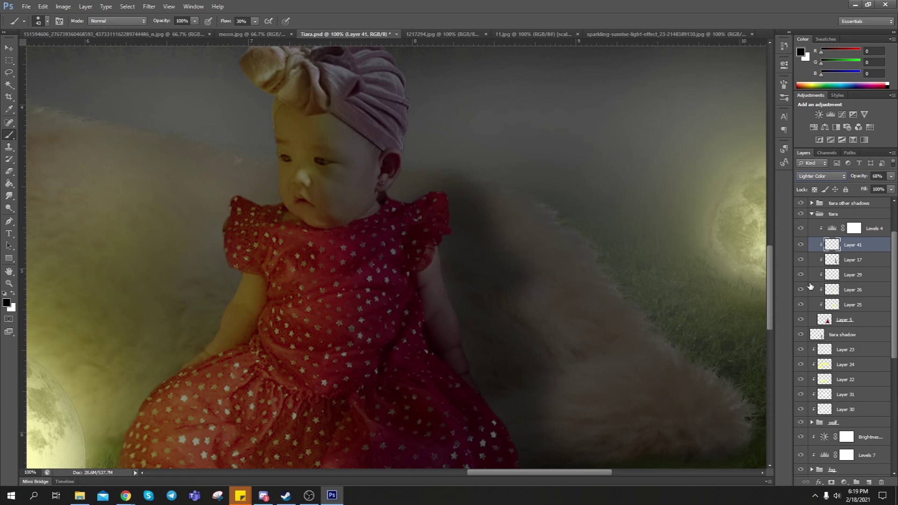
Step: Zoom in on the baby and wolf, then select Layer 25 and make it visible
right_click(540, 251)
key("Escape")
key("ctrl+0")
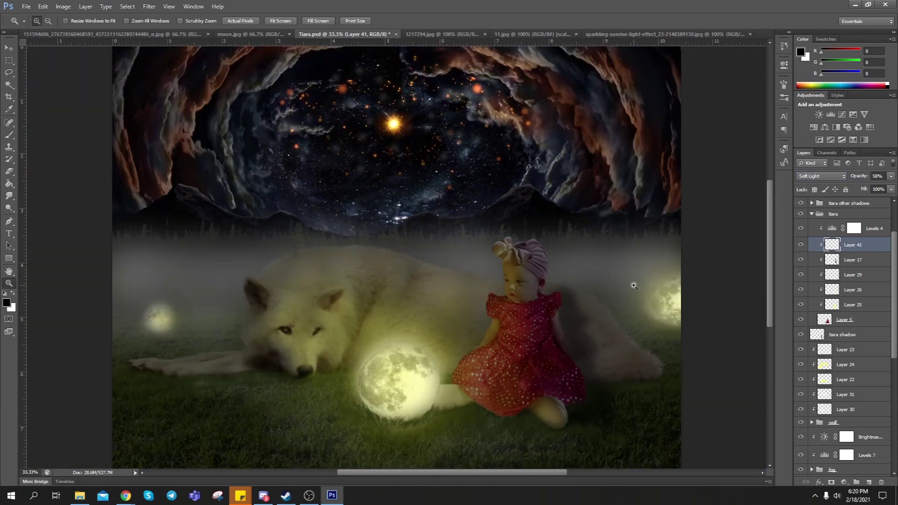
key("z")
left_click(633, 380)
left_click(801, 305)
left_click(852, 259)
Step: Erase the dress edge on the baby's Layer 5 with a size-28 eraser
key("e")
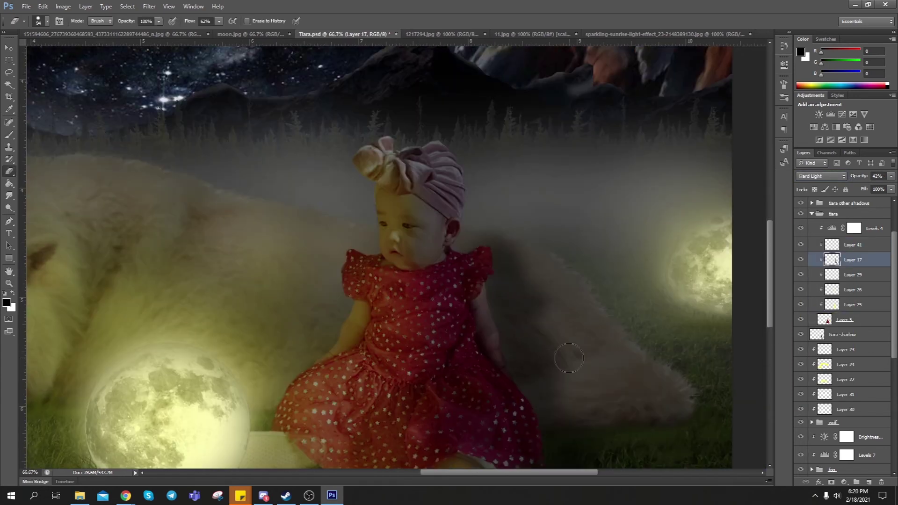
left_click(521, 380, "ctrl")
scroll(525, 363, "up", 2)
right_click(514, 346)
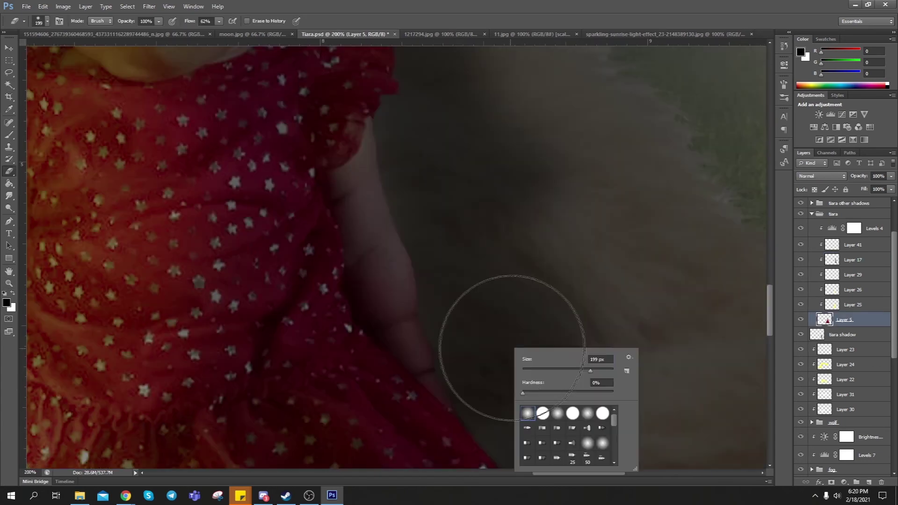
type("28")
key("Return")
key("bracketright")
key("bracketright")
key("bracketright")
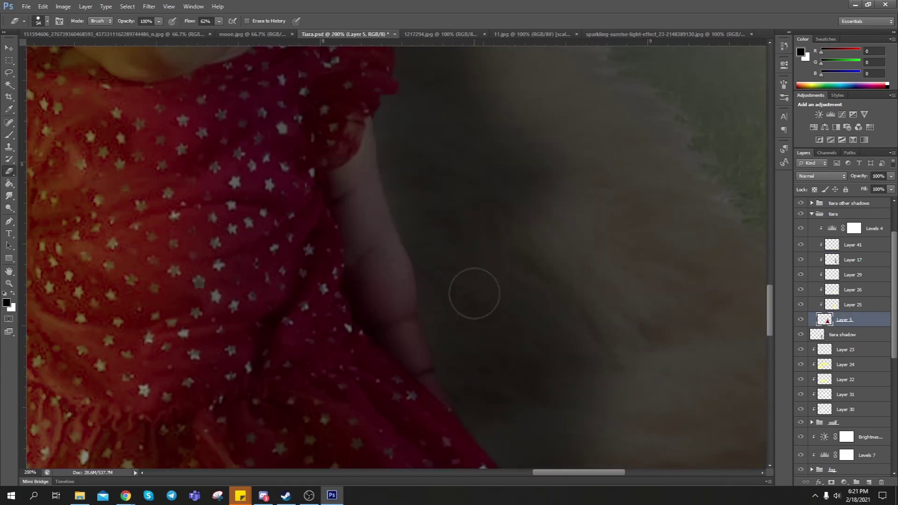
scroll(514, 273, "down", 2)
right_click(471, 304, "ctrl")
Step: Paint yellow with a large soft brush on new Soft Light Layer 42 above Layer 41
left_click(473, 295)
key("ctrl+shift+alt+n")
key("b")
left_click(6, 303)
key("Return")
right_click(480, 272)
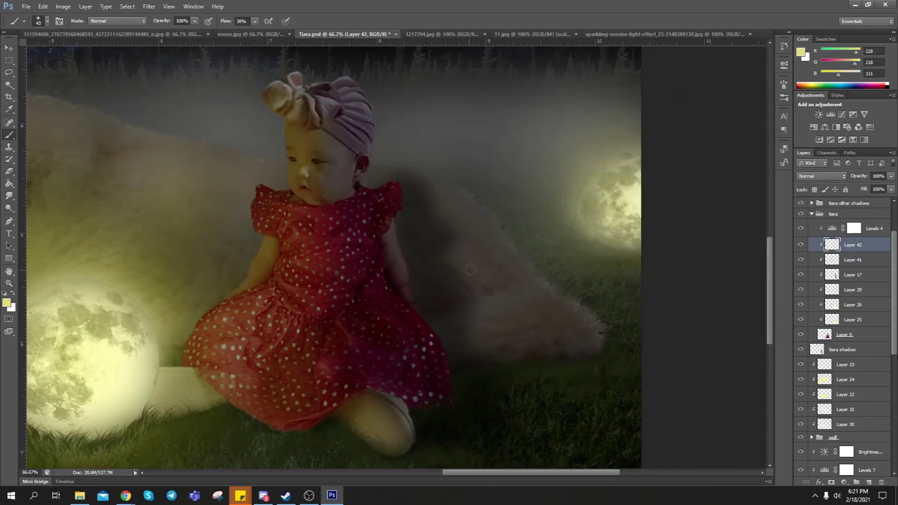
key("Return")
Step: Group all layers into one folder and add a Color Balance adjustment on top
key("z")
right_click(351, 227)
left_click(377, 275)
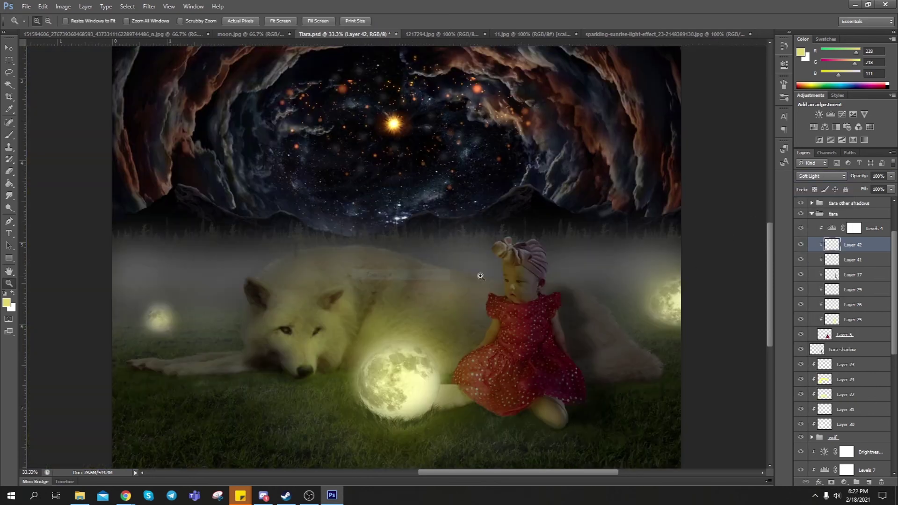
left_click(843, 482)
left_click(837, 376)
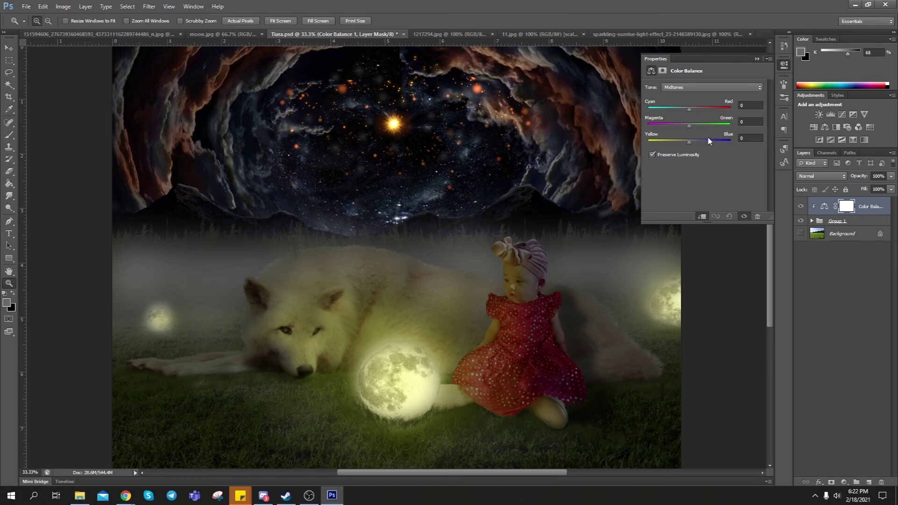
Step: Collapse Group 1 and shift the Color Balance midtones slightly
left_click(873, 283)
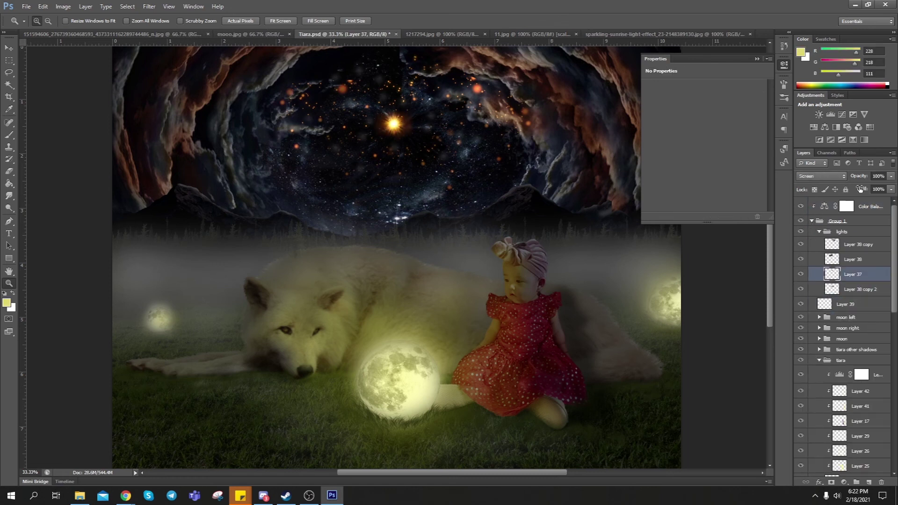
left_click(837, 221)
left_click(865, 207)
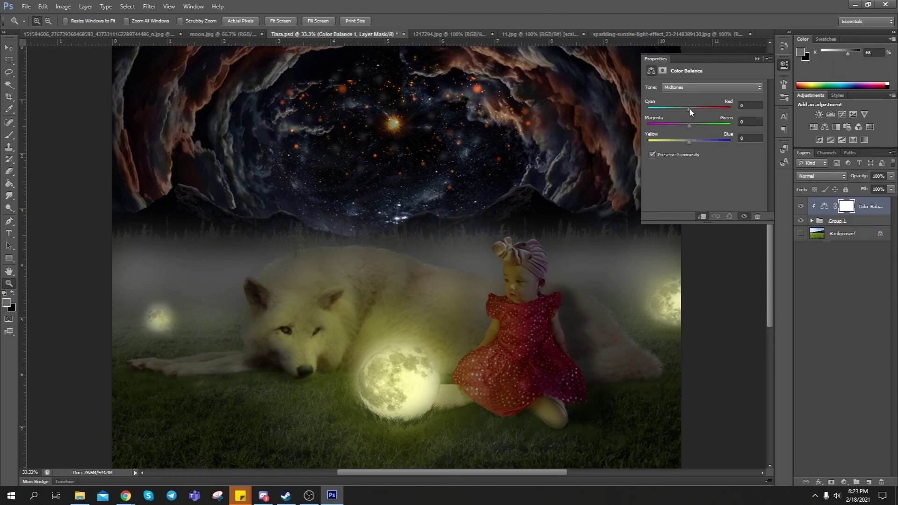
key("ctrl+minus")
left_click_drag(691, 114, 688, 141)
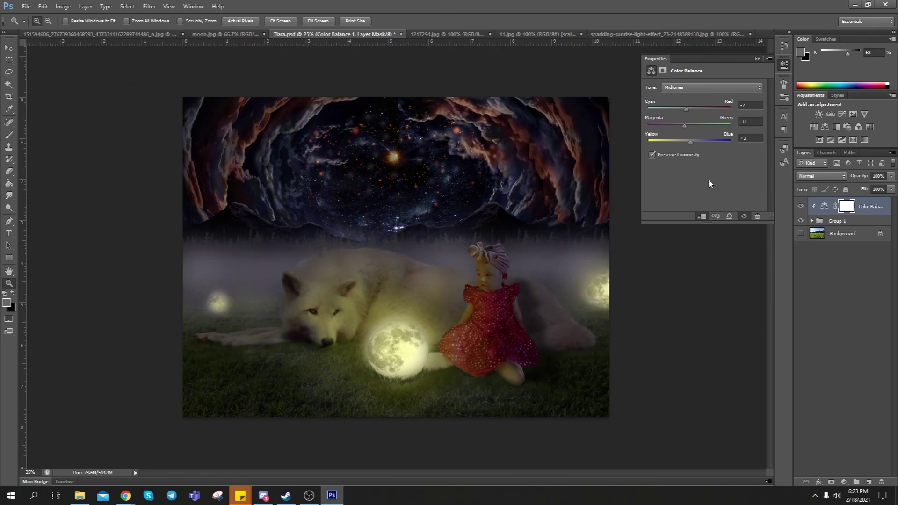
left_click_drag(689, 141, 690, 141)
Step: Try and delete a Vibrance layer, then add Brightness/Contrast with brightness around 20
left_click(844, 482)
left_click(837, 270)
left_click_drag(704, 94, 684, 97)
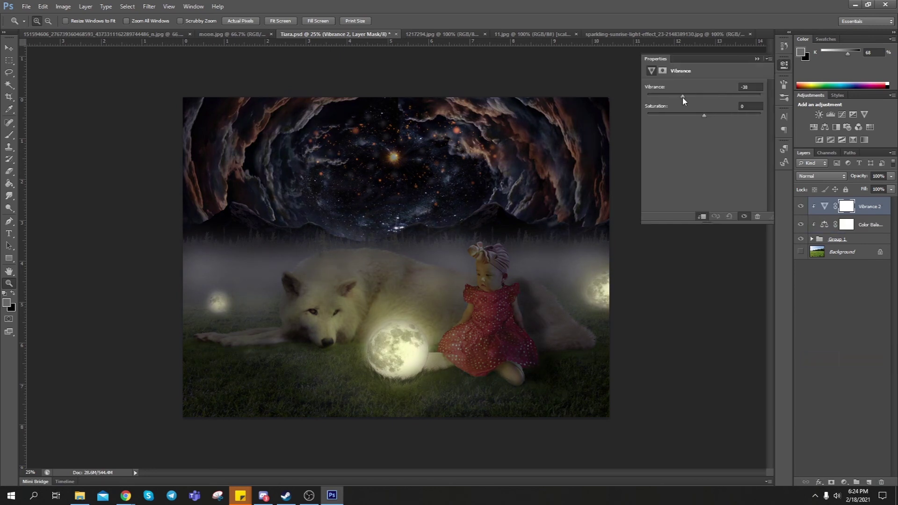
key("Delete")
left_click(819, 114)
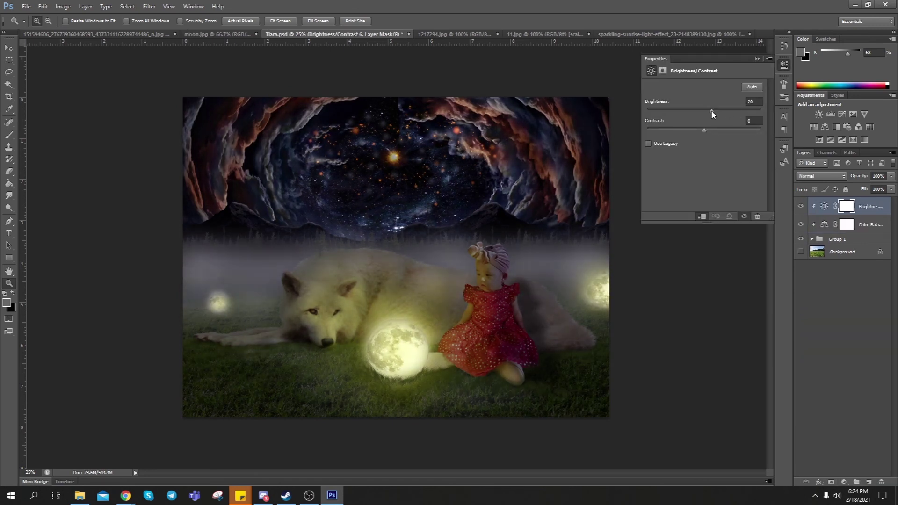
left_click_drag(703, 111, 720, 111)
left_click_drag(718, 111, 714, 110)
Step: Add a Curves adjustment with a slight downward bend and toggle it to compare
left_click(844, 482)
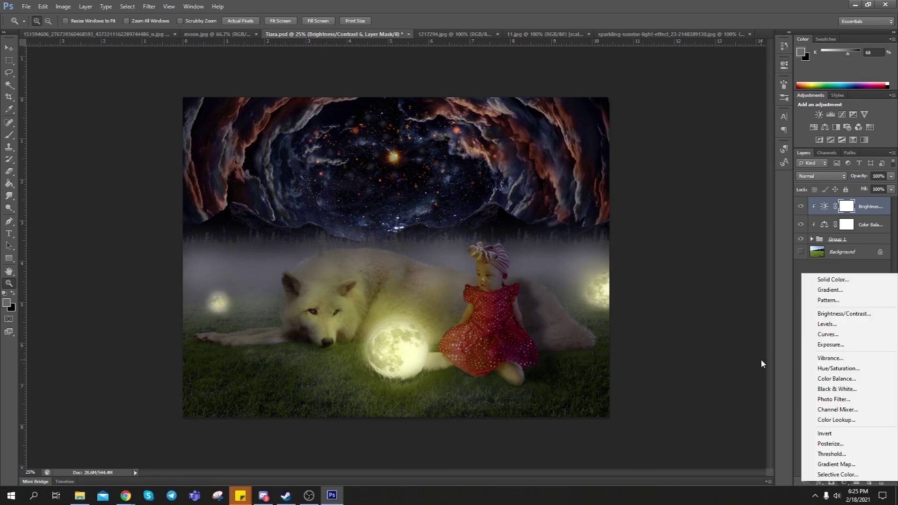
left_click(828, 334)
left_click_drag(717, 150, 741, 130)
left_click(800, 206)
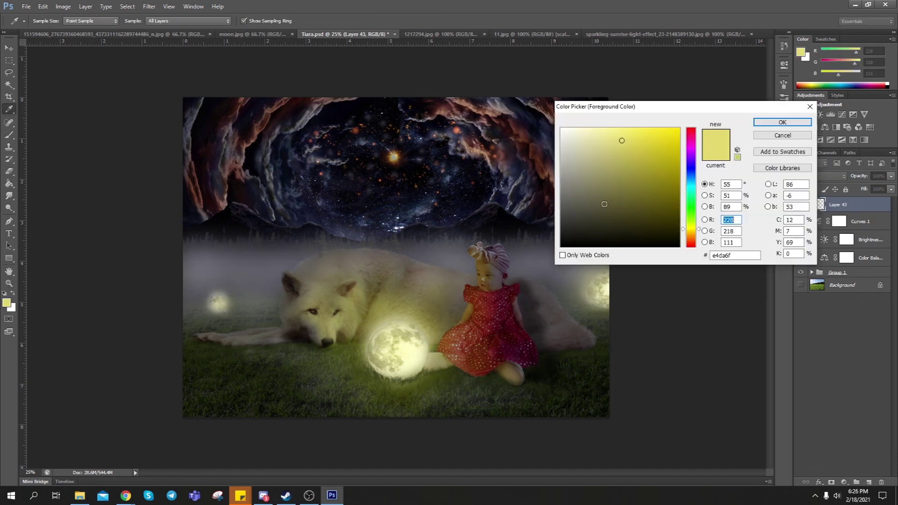
Step: Cover the canvas with an orange rectangle set to Hue blending at 50% opacity
left_click_drag(168, 84, 627, 429)
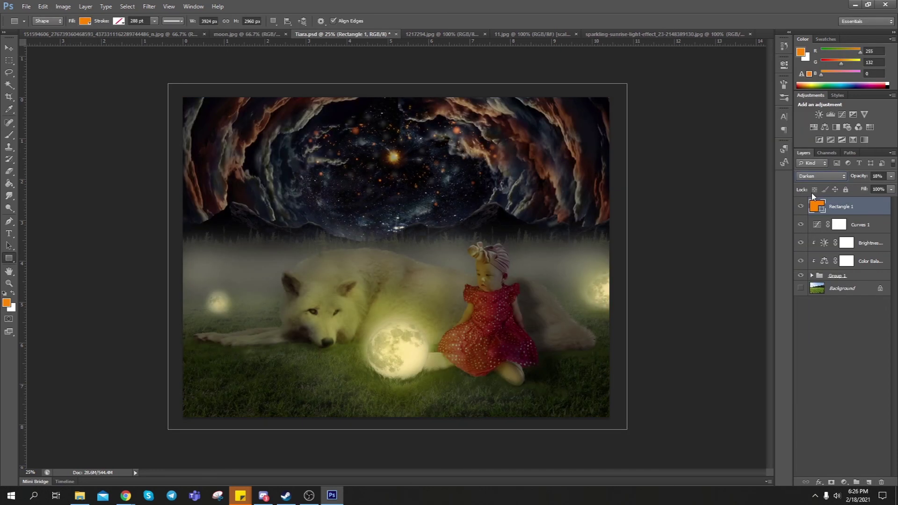
key("Down")
key("Down")
key("Down")
key("Down")
key("Down")
key("Down")
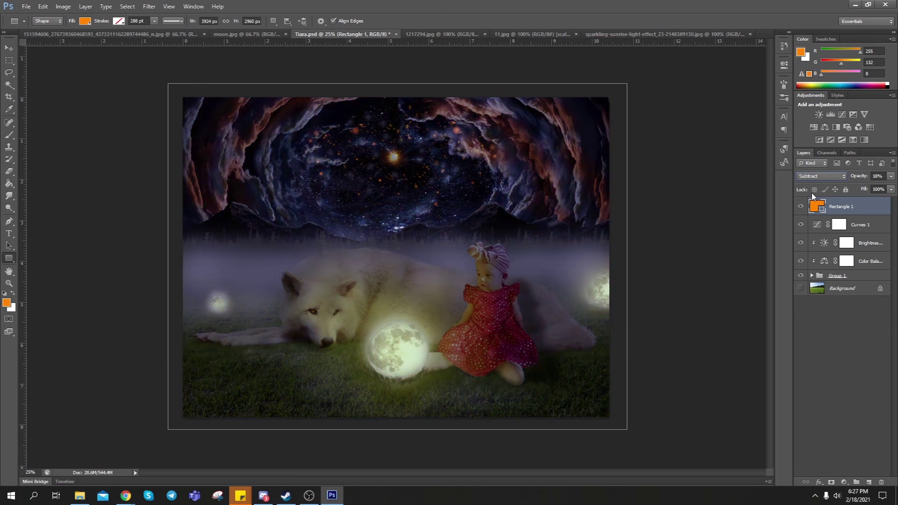
left_click_drag(860, 176, 862, 178)
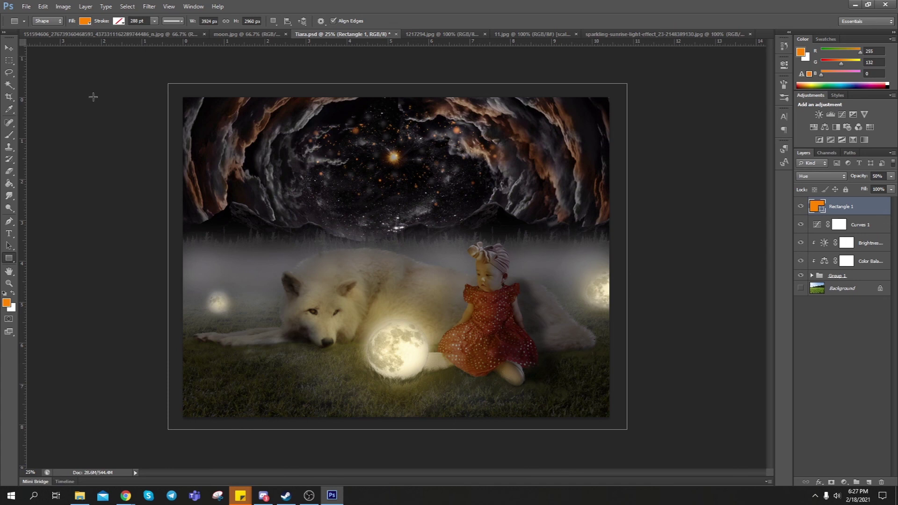
Step: Close the three extra source image tabs and bring up the Open dialog
left_click(484, 34)
left_click(486, 35)
left_click(569, 34)
key("ctrl+o")
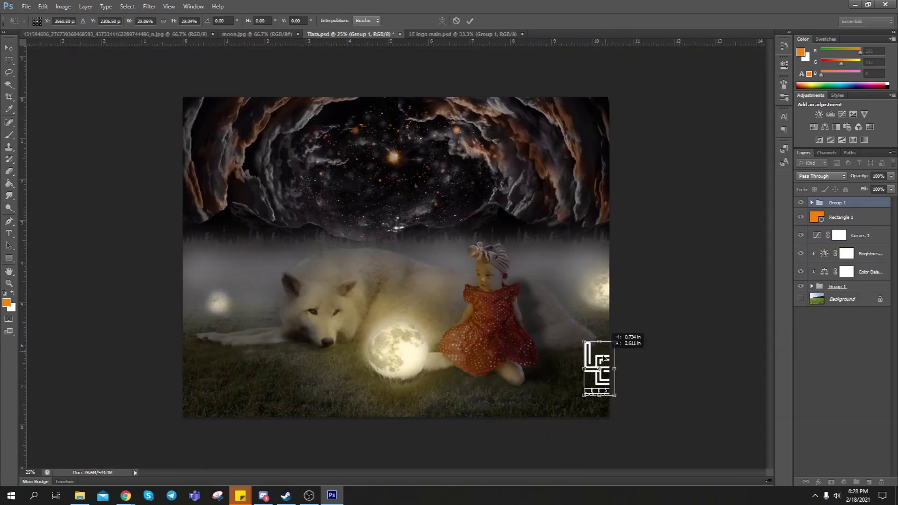
Step: Commit the LE logo bottom-right, then merge a yellow-filled copy and Gaussian-blur it into a glow
key("Return")
key("ctrl+j")
key("ctrl+e")
left_click(669, 162)
key("Return")
key("shift+alt+BackSpace")
key("ctrl+alt+f")
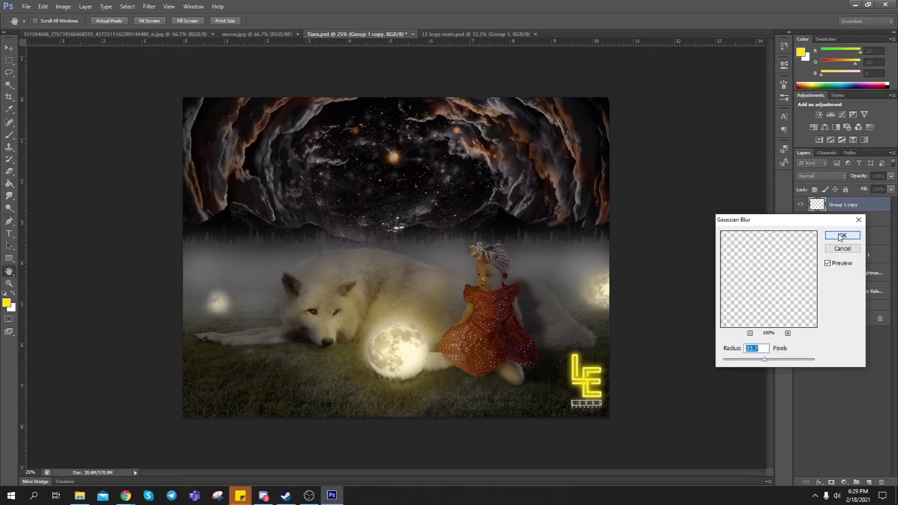